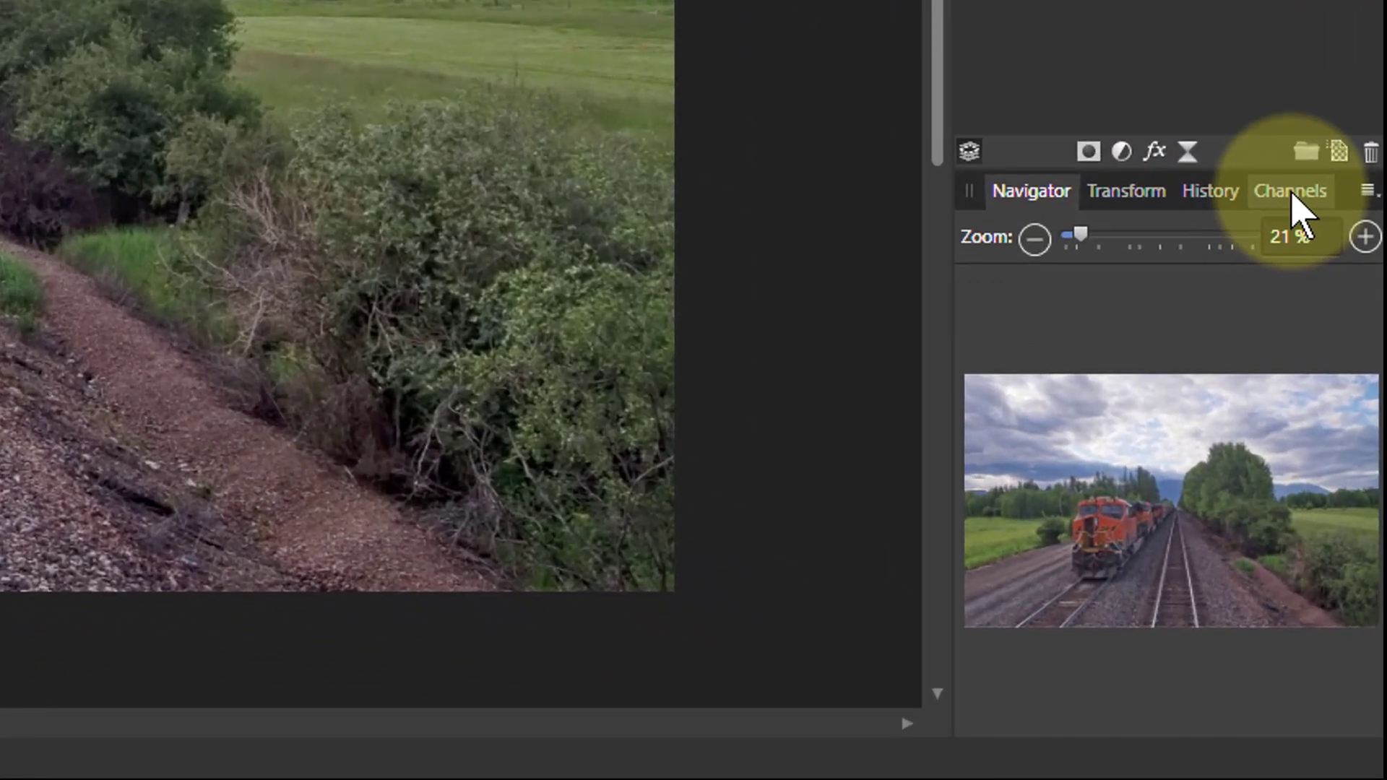
Step: Show the Channels panel listing Composite and Background red, green, blue and alpha channels
left_click(1297, 255)
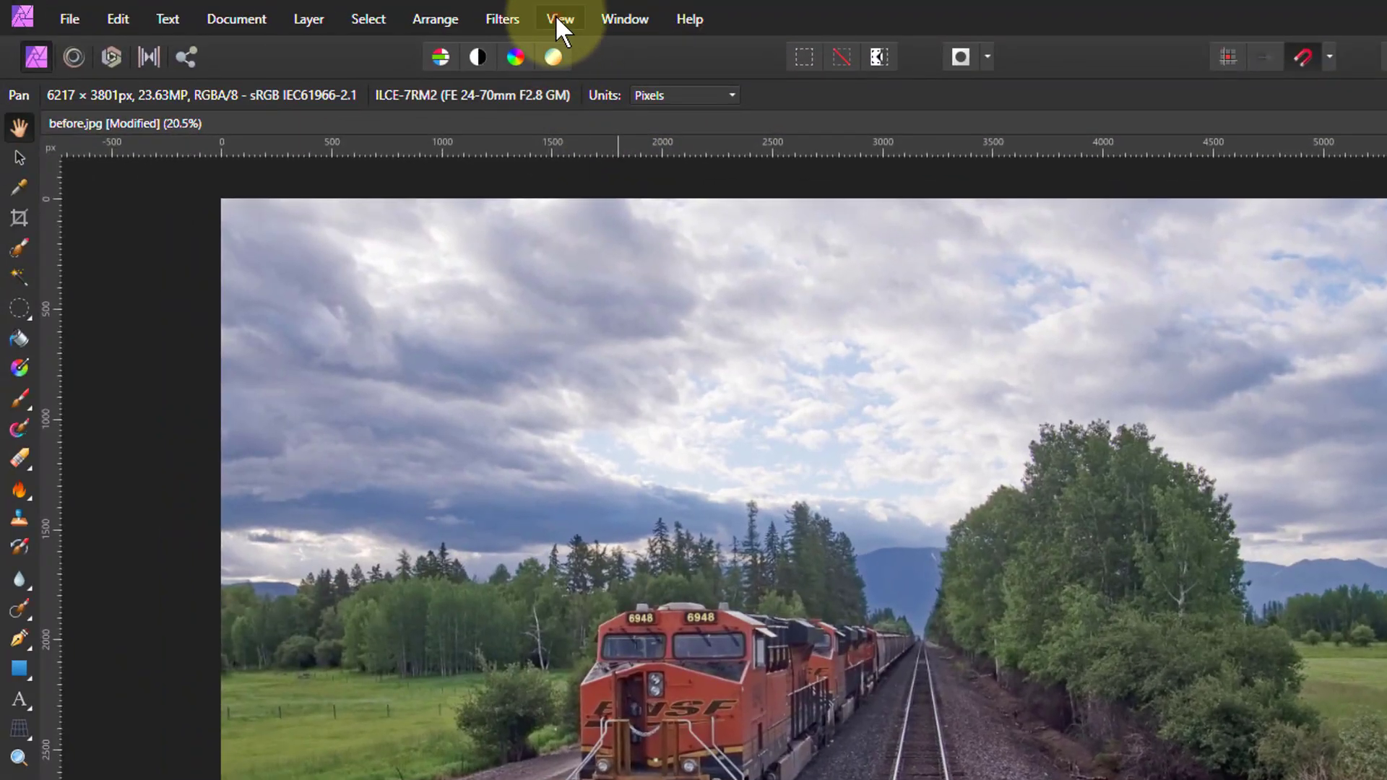
left_click(561, 18)
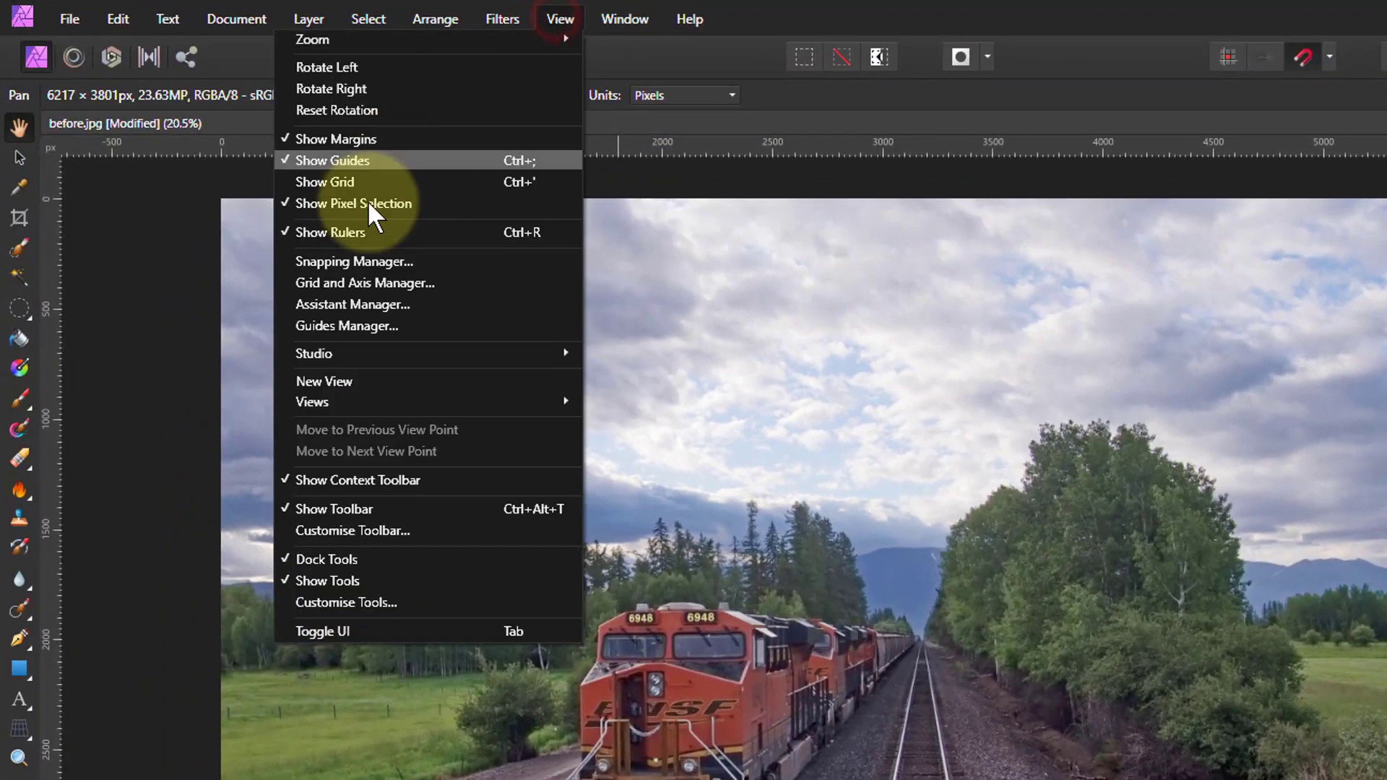
mouse_move(392, 349)
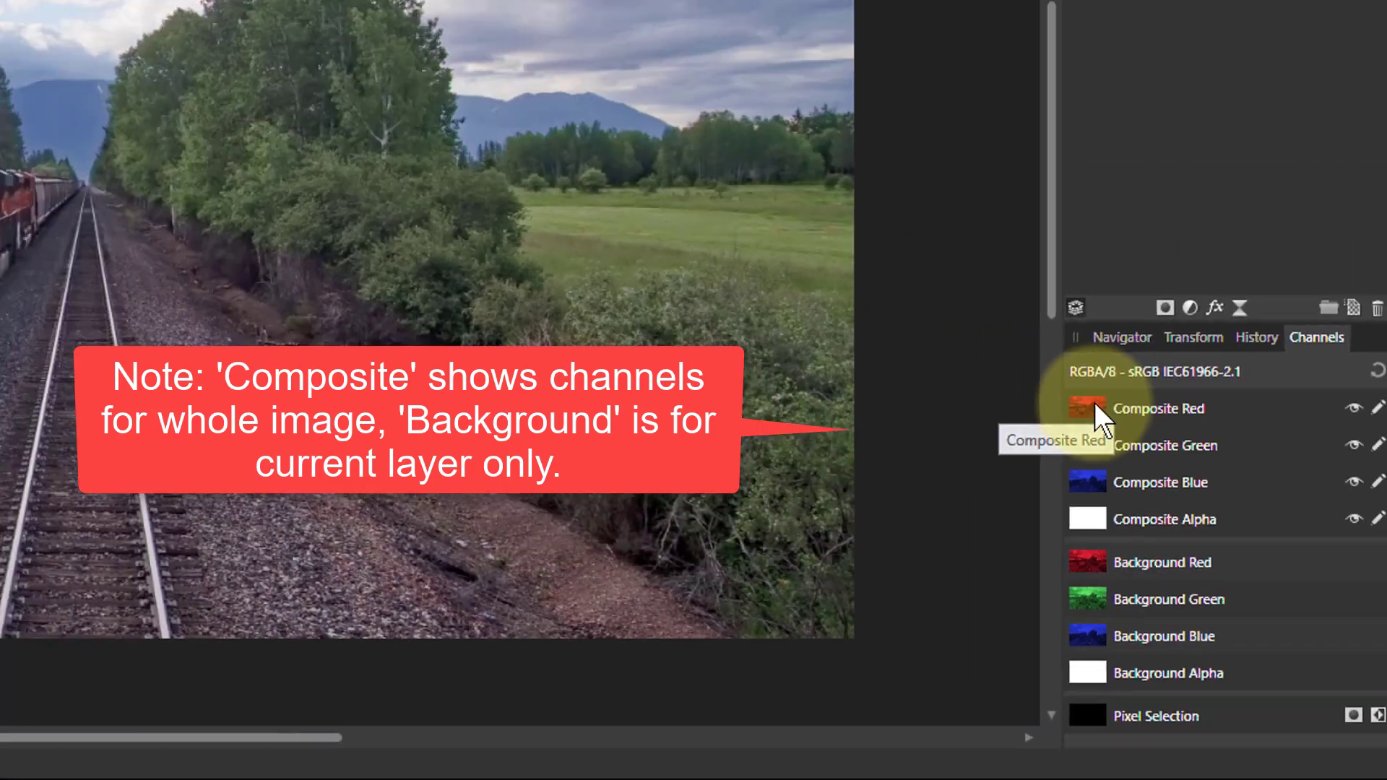
Step: Preview the Composite Red, Green and Blue channels alone in turn, ending on Red
left_click(969, 238, "alt")
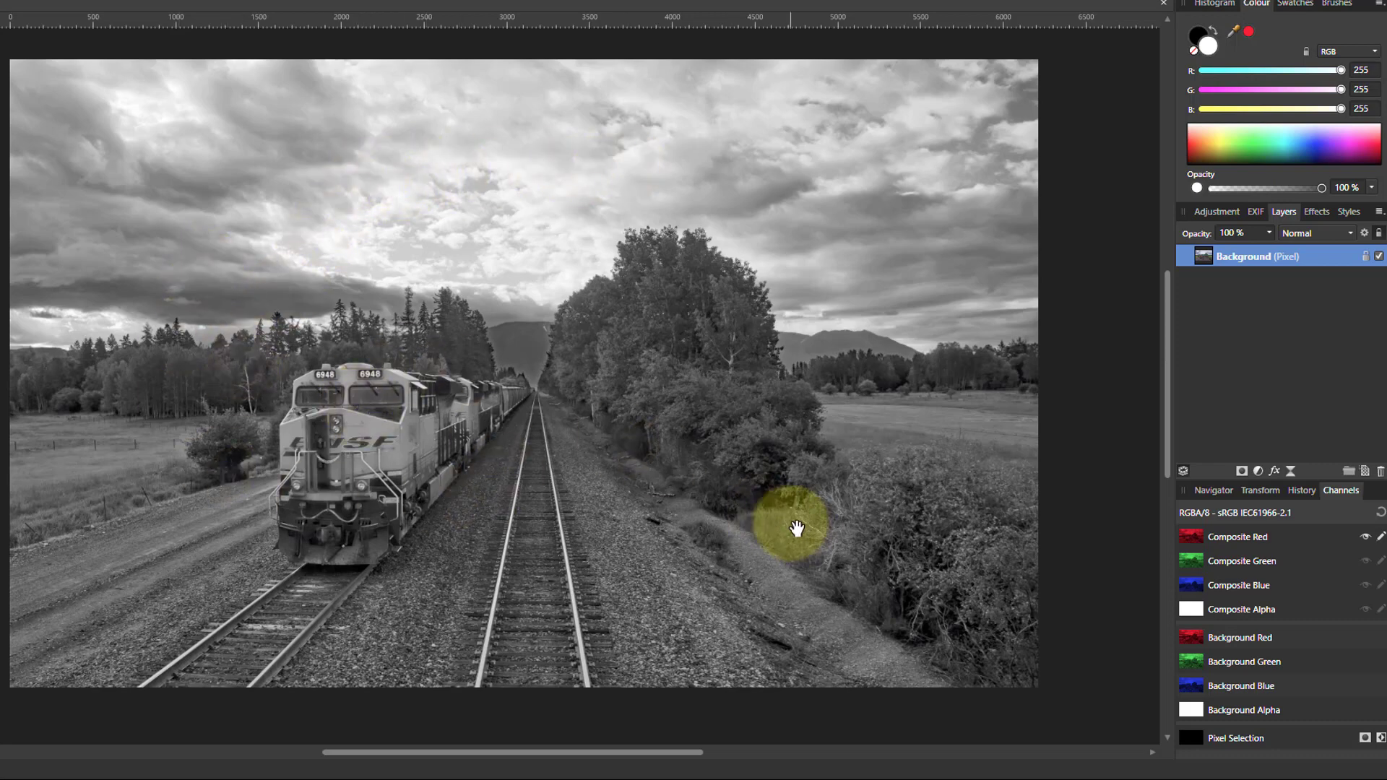
left_click(1194, 555)
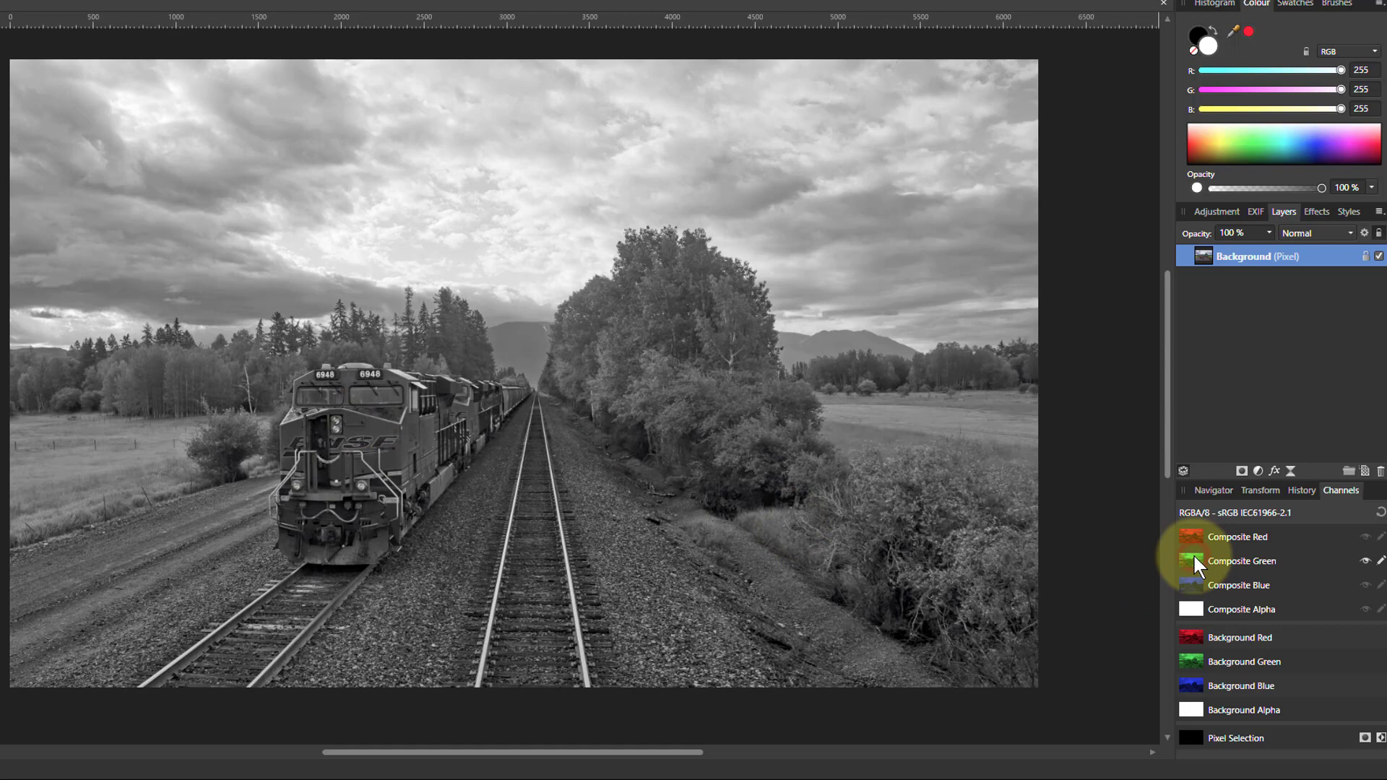
left_click(1195, 583)
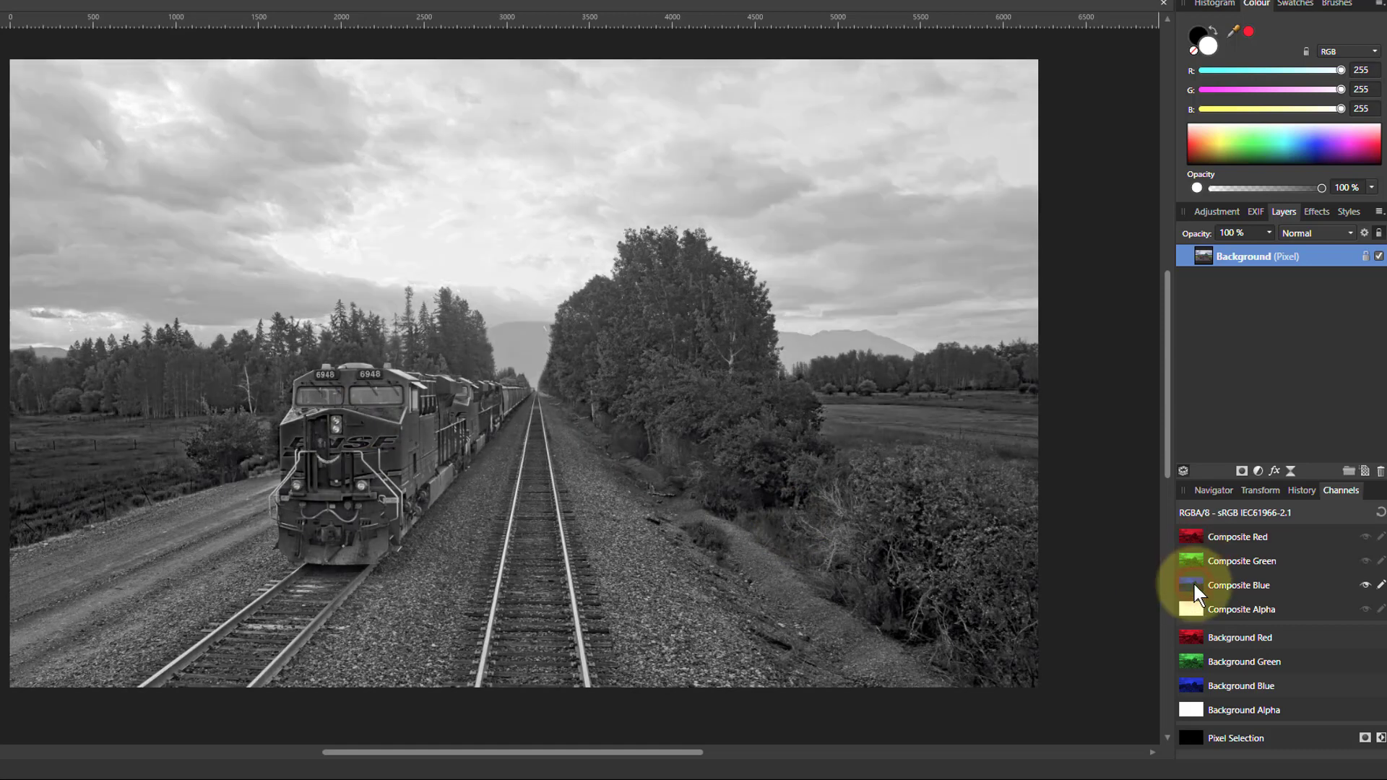
left_click(1191, 539)
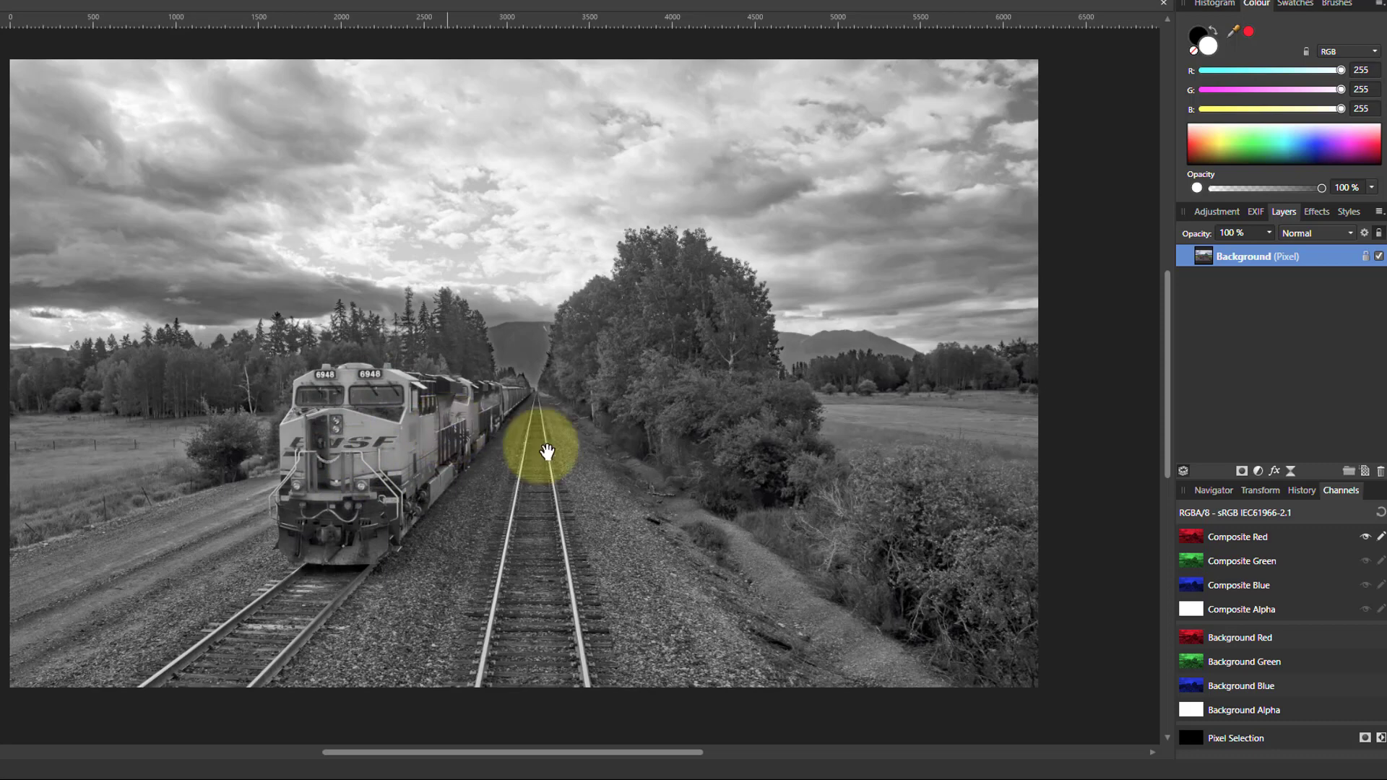
left_click(1191, 553)
left_click(1193, 586)
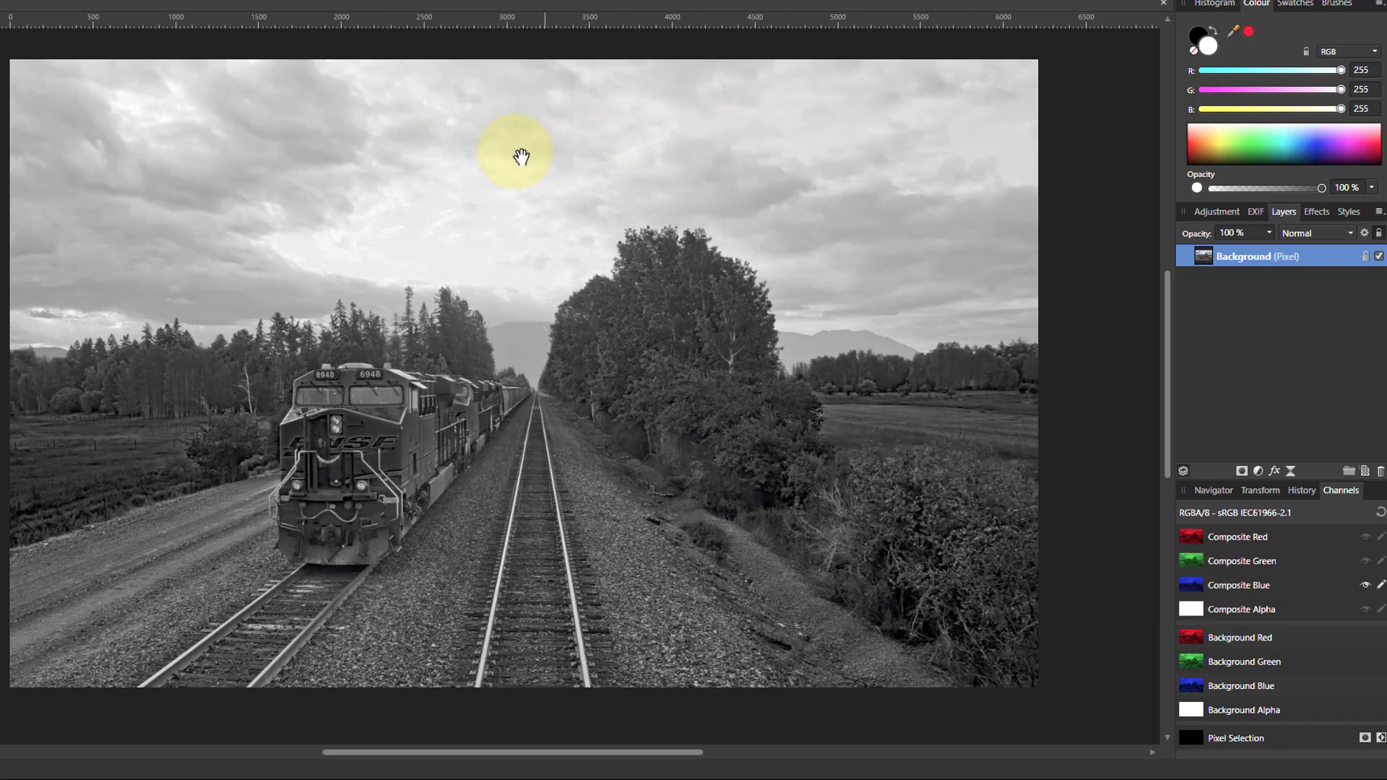
left_click(1189, 561)
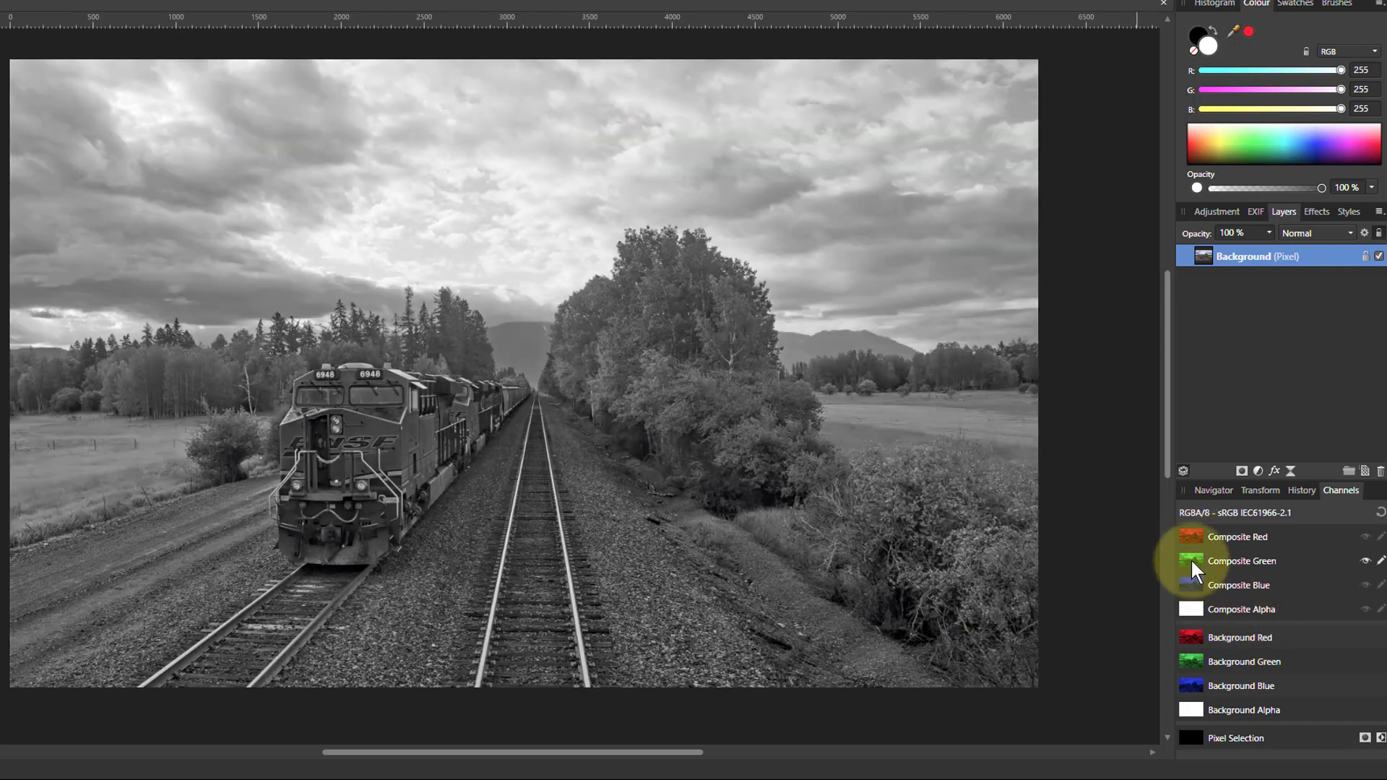
left_click(1192, 537)
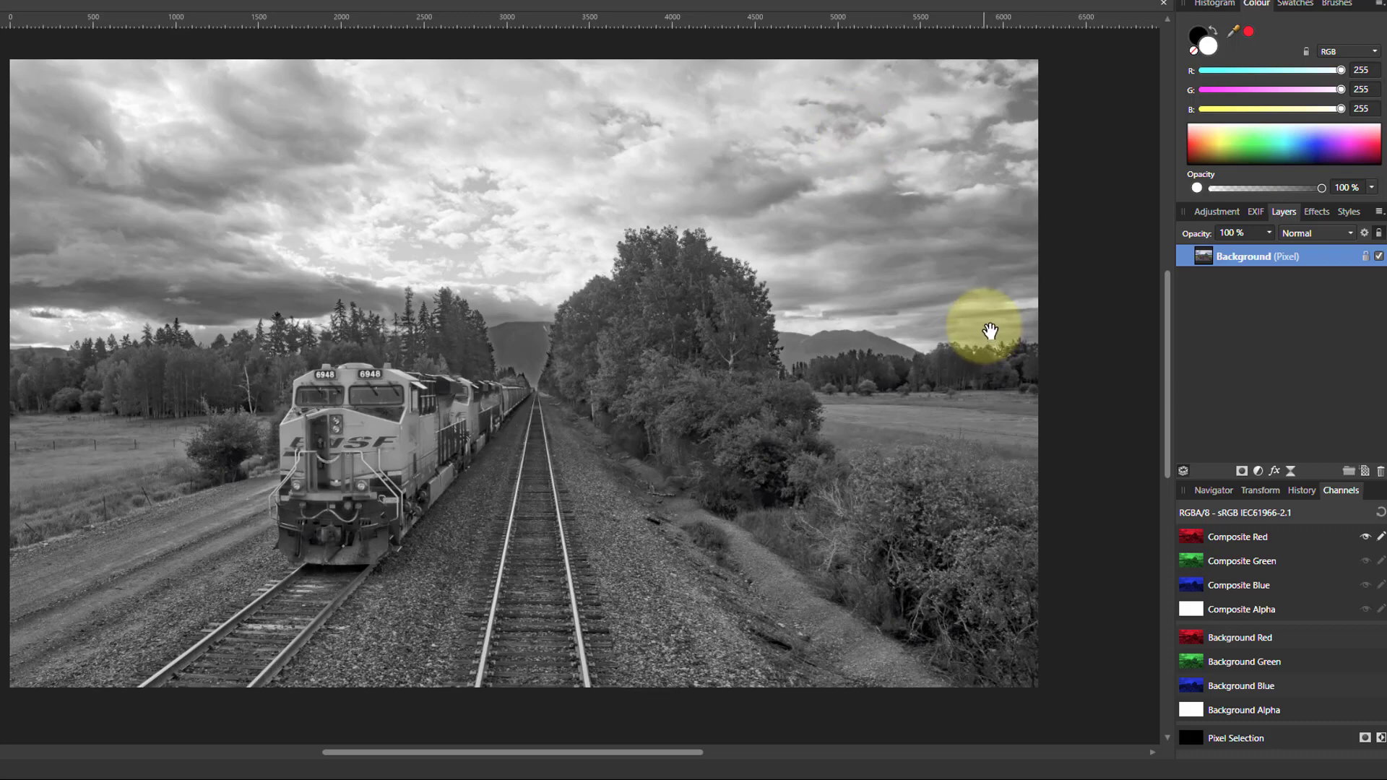
left_click(1193, 556)
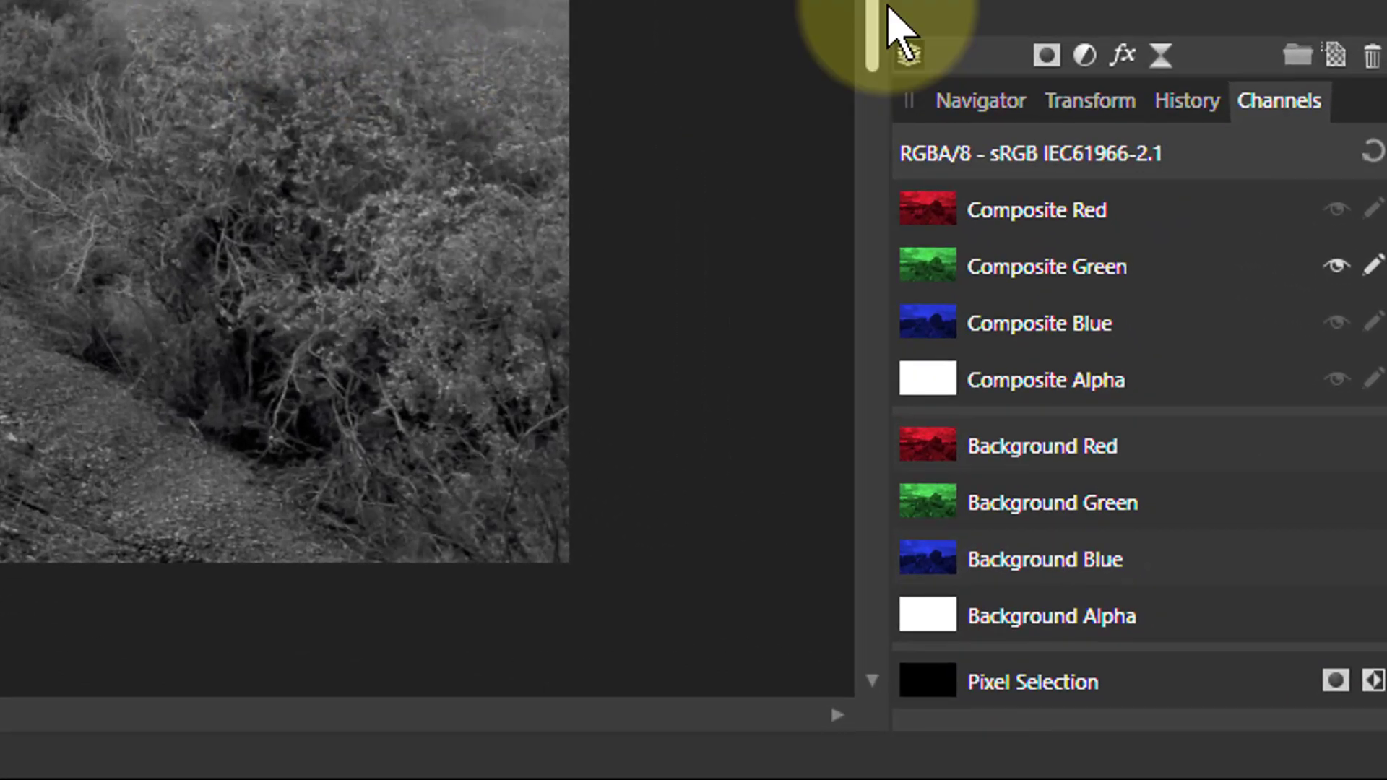
left_click(1375, 154)
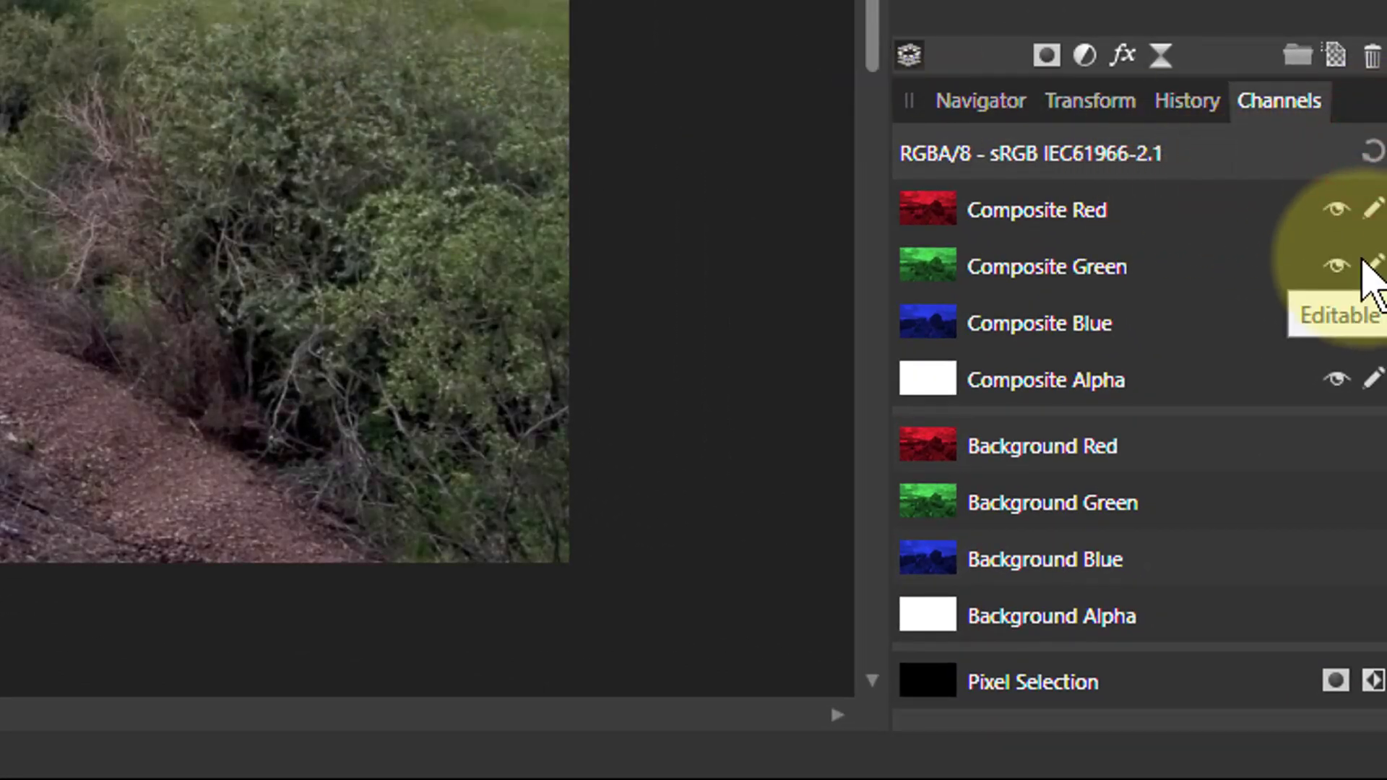
right_click(1015, 230)
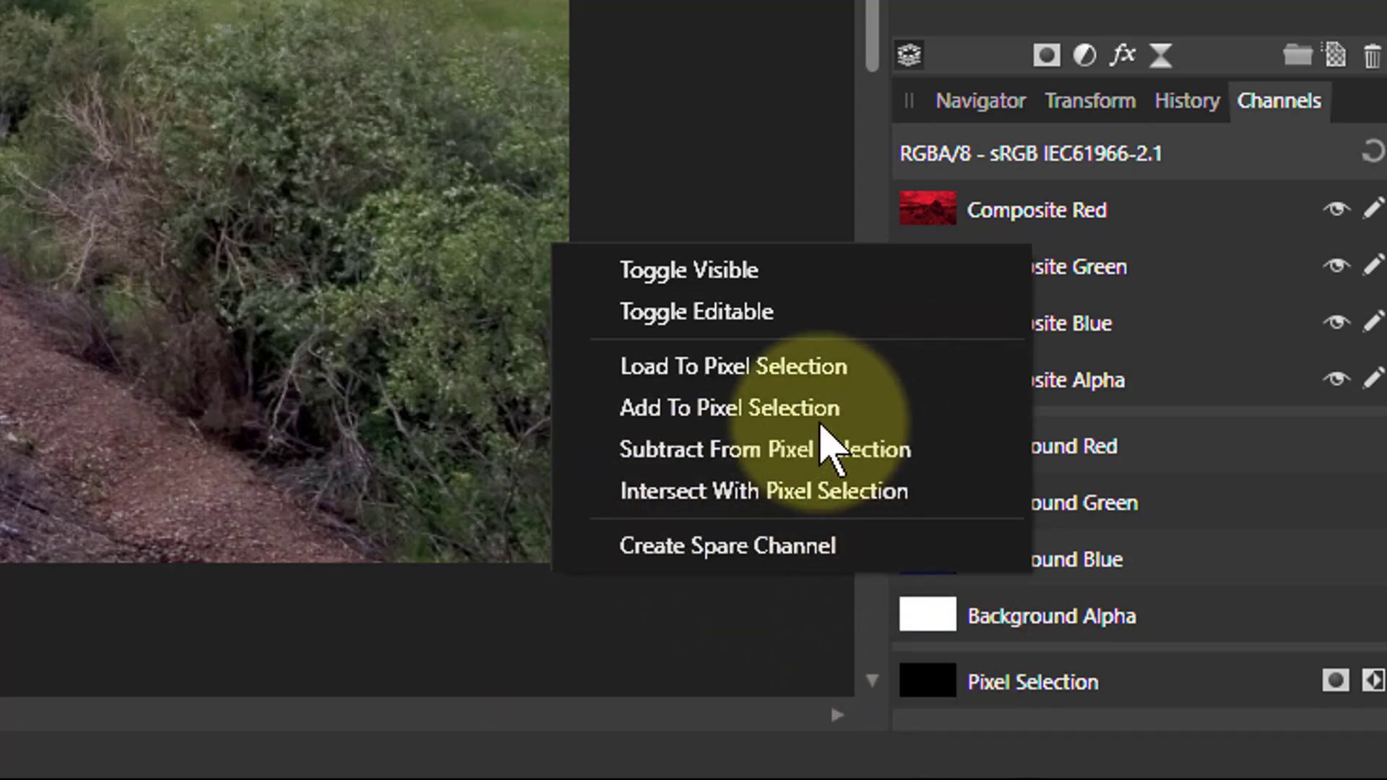
left_click(1062, 217, "alt")
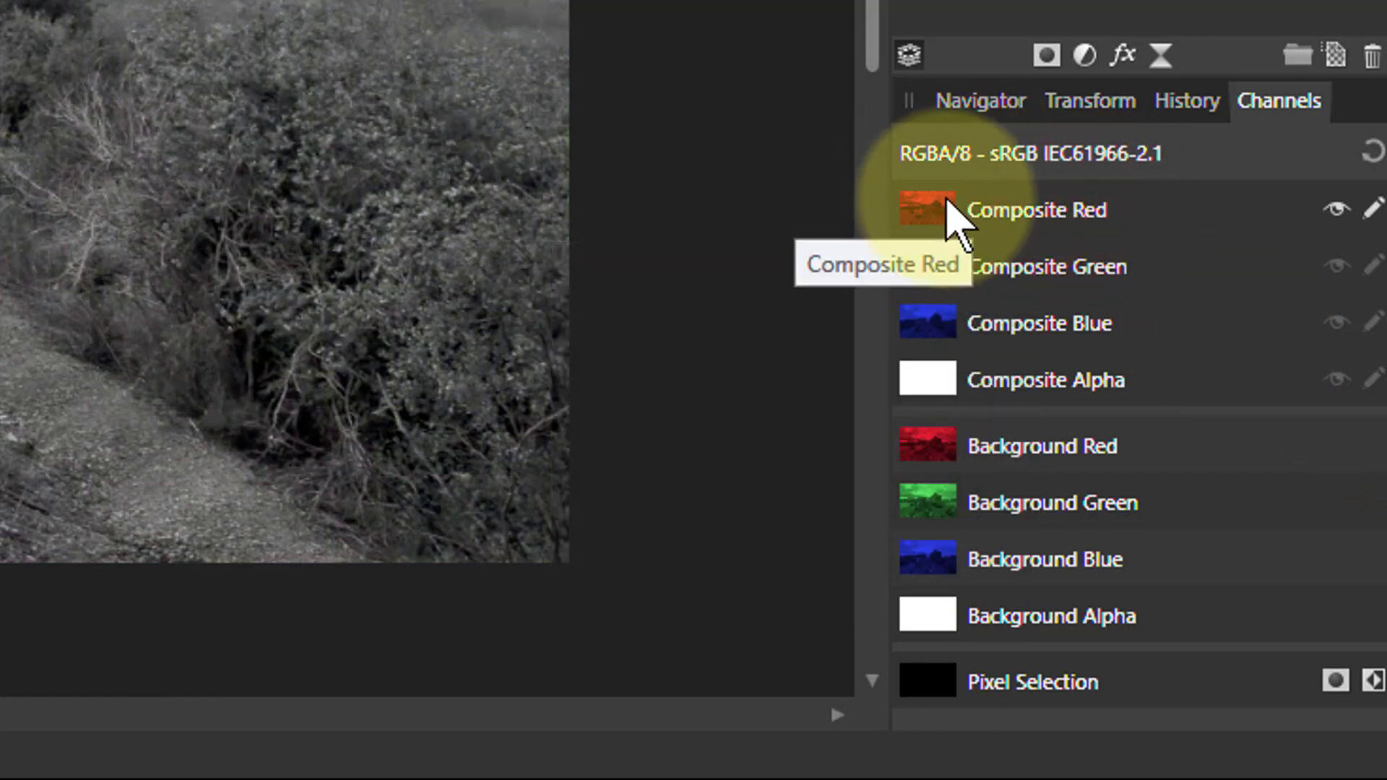
left_click(1373, 152)
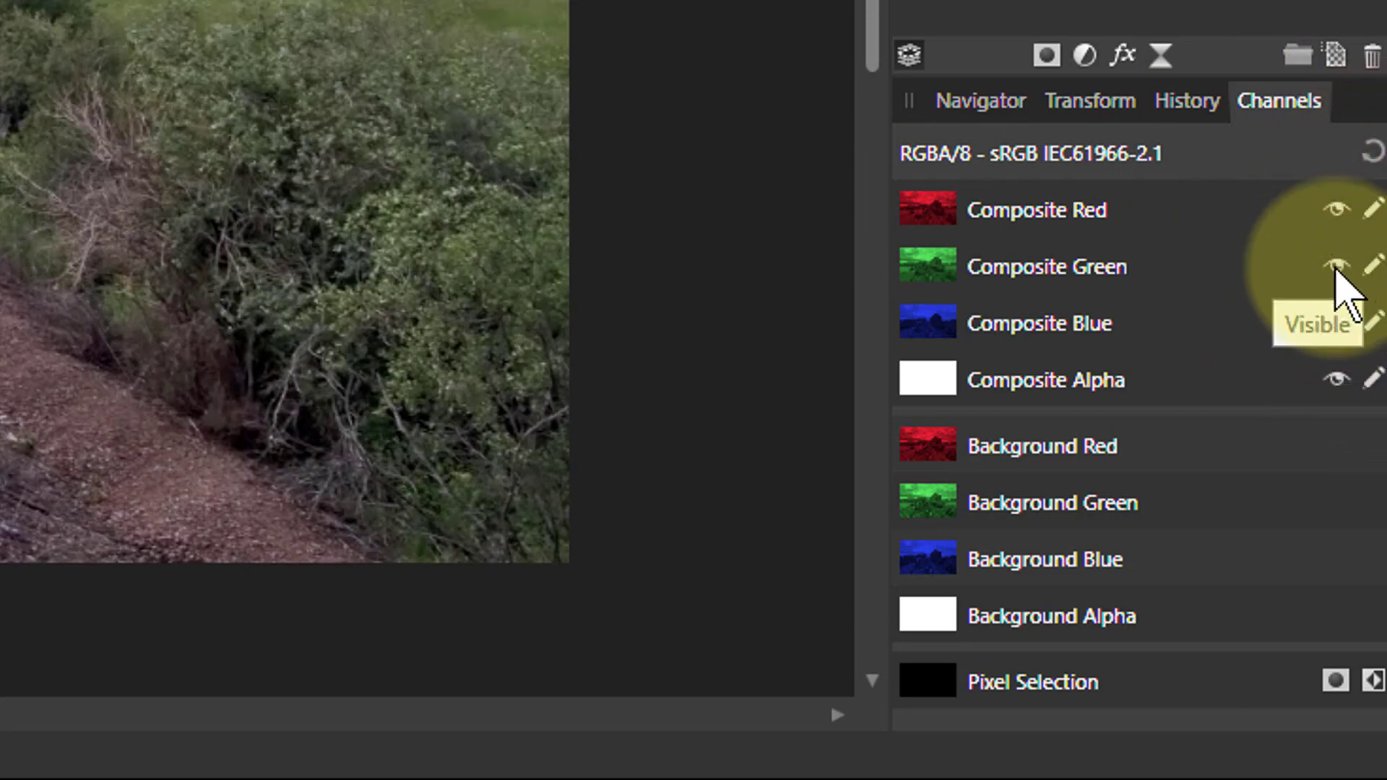
left_click(936, 217)
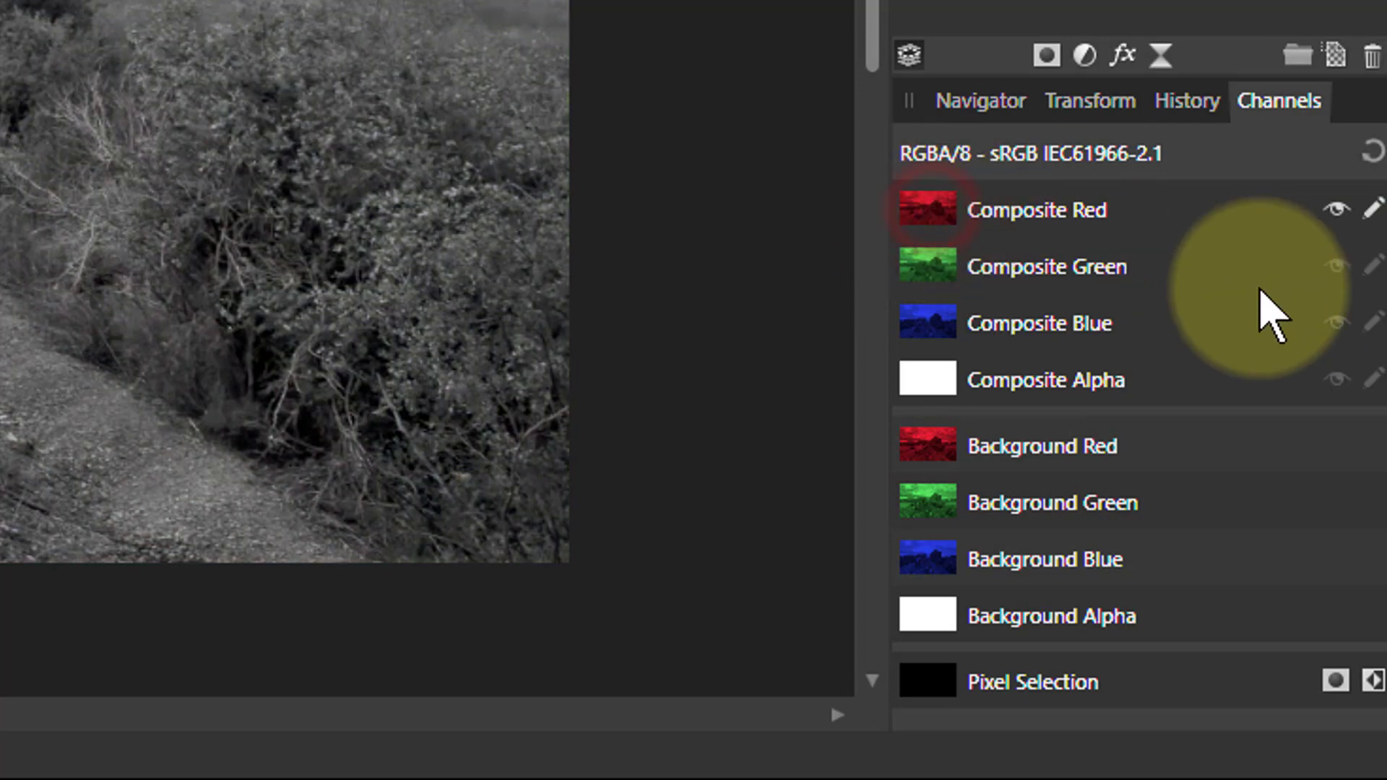
left_click(1373, 153)
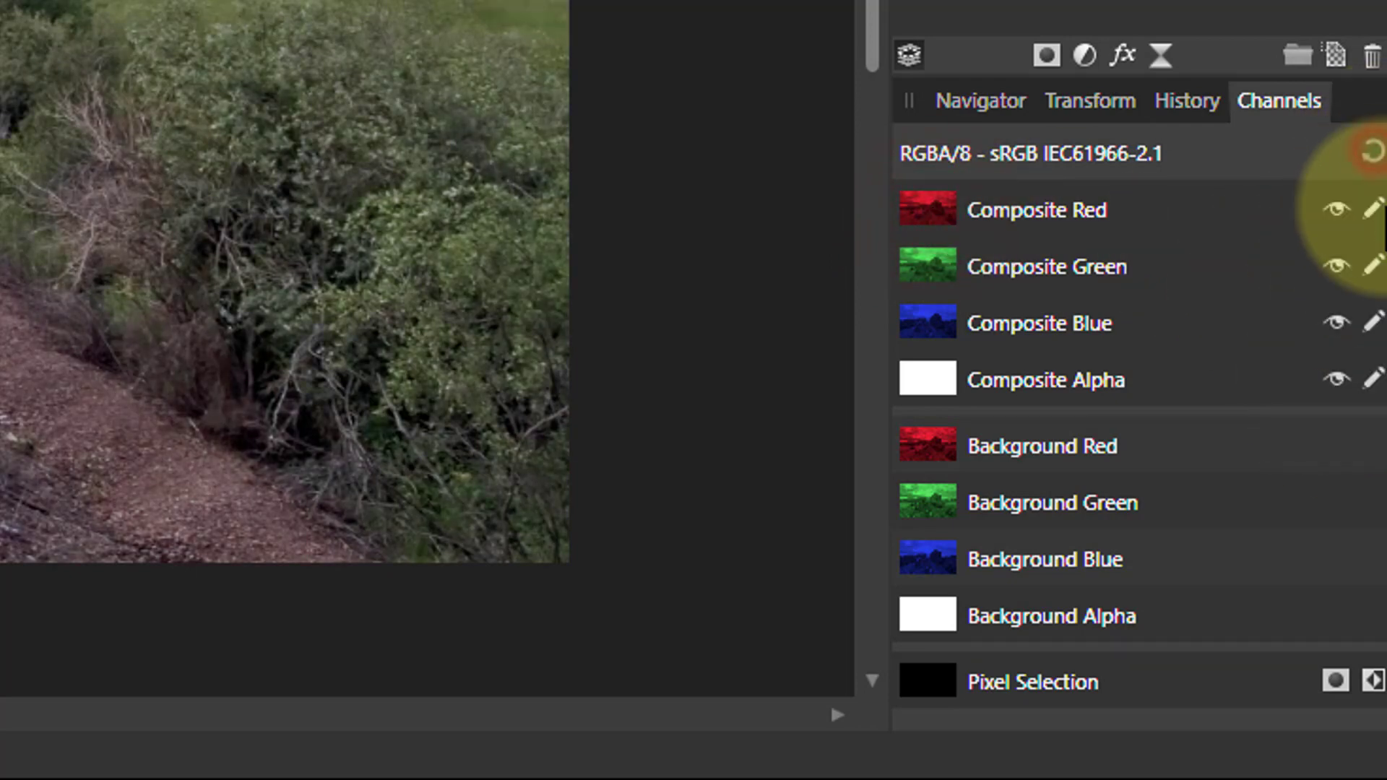
left_click(1335, 267)
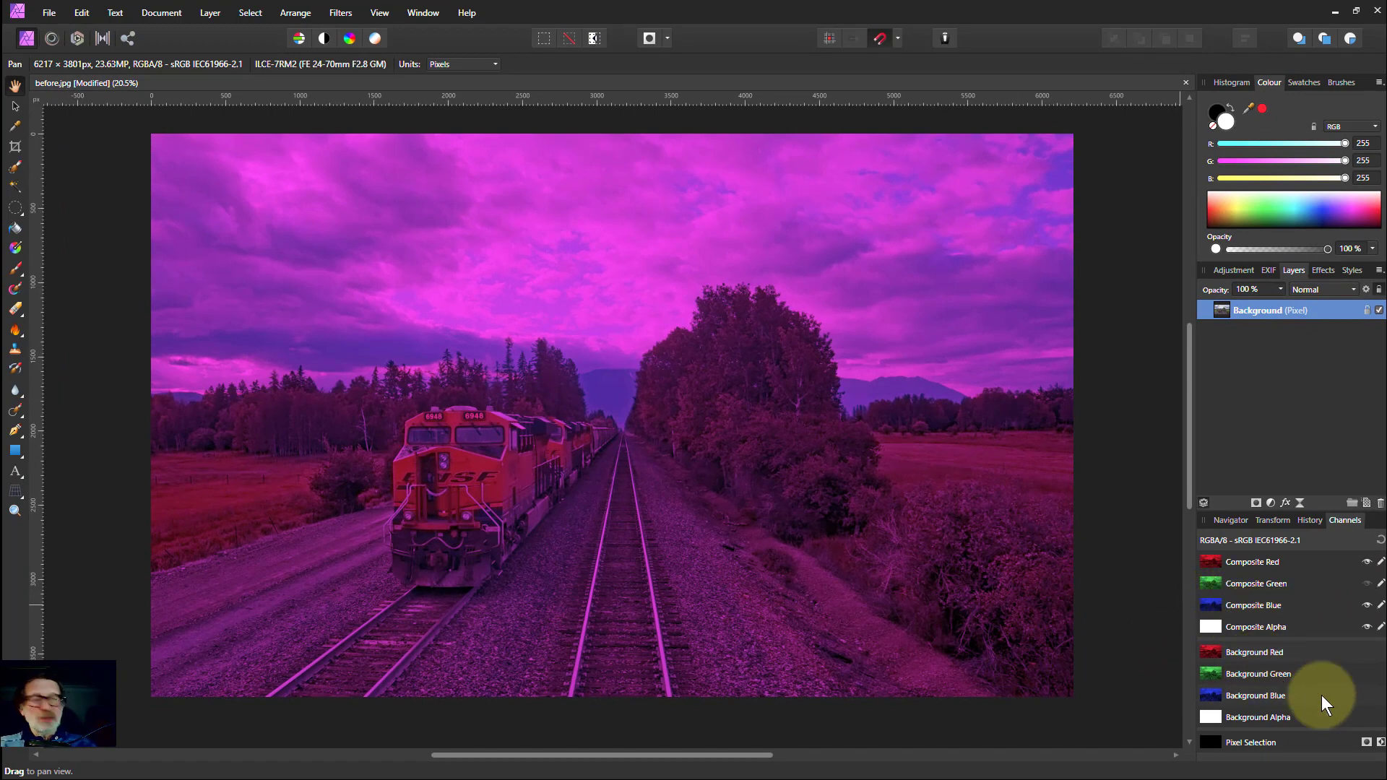
left_click(1367, 583)
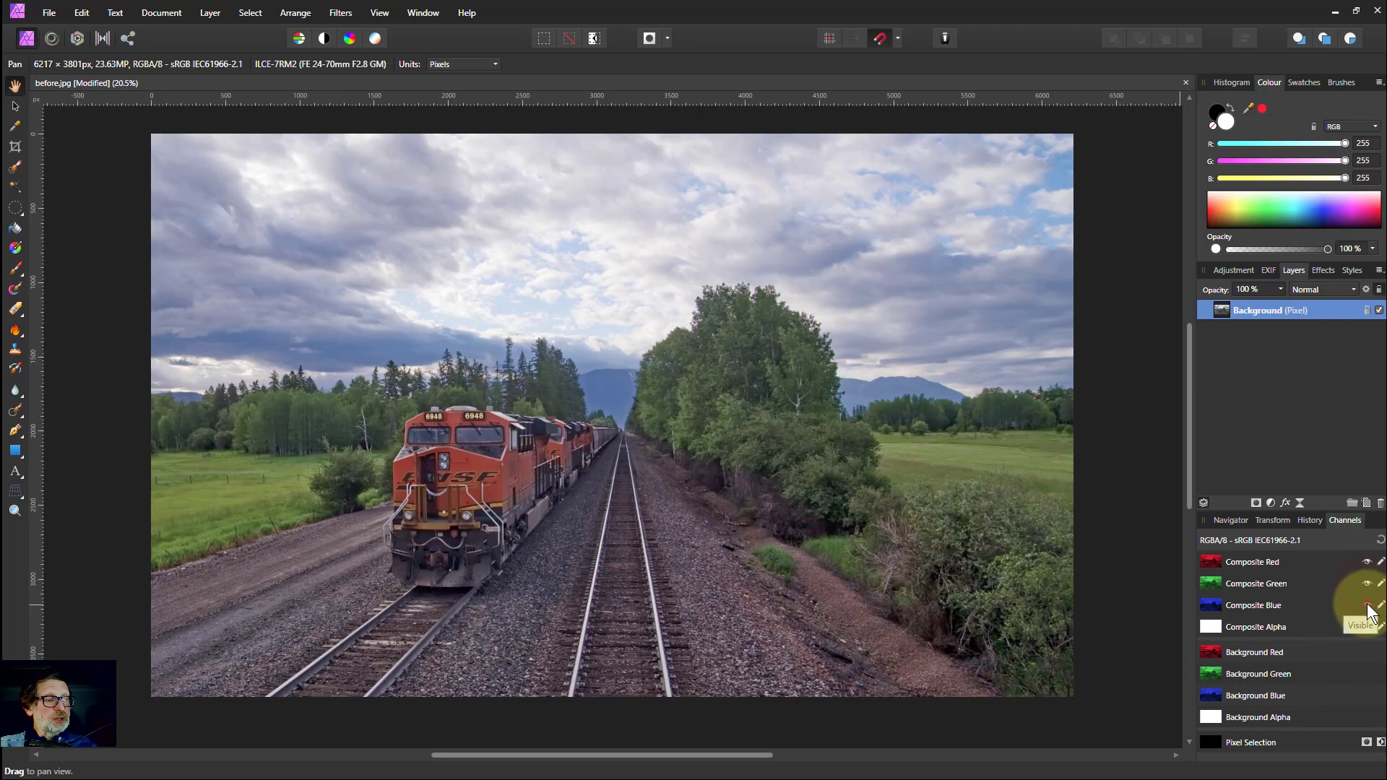
left_click(1367, 605)
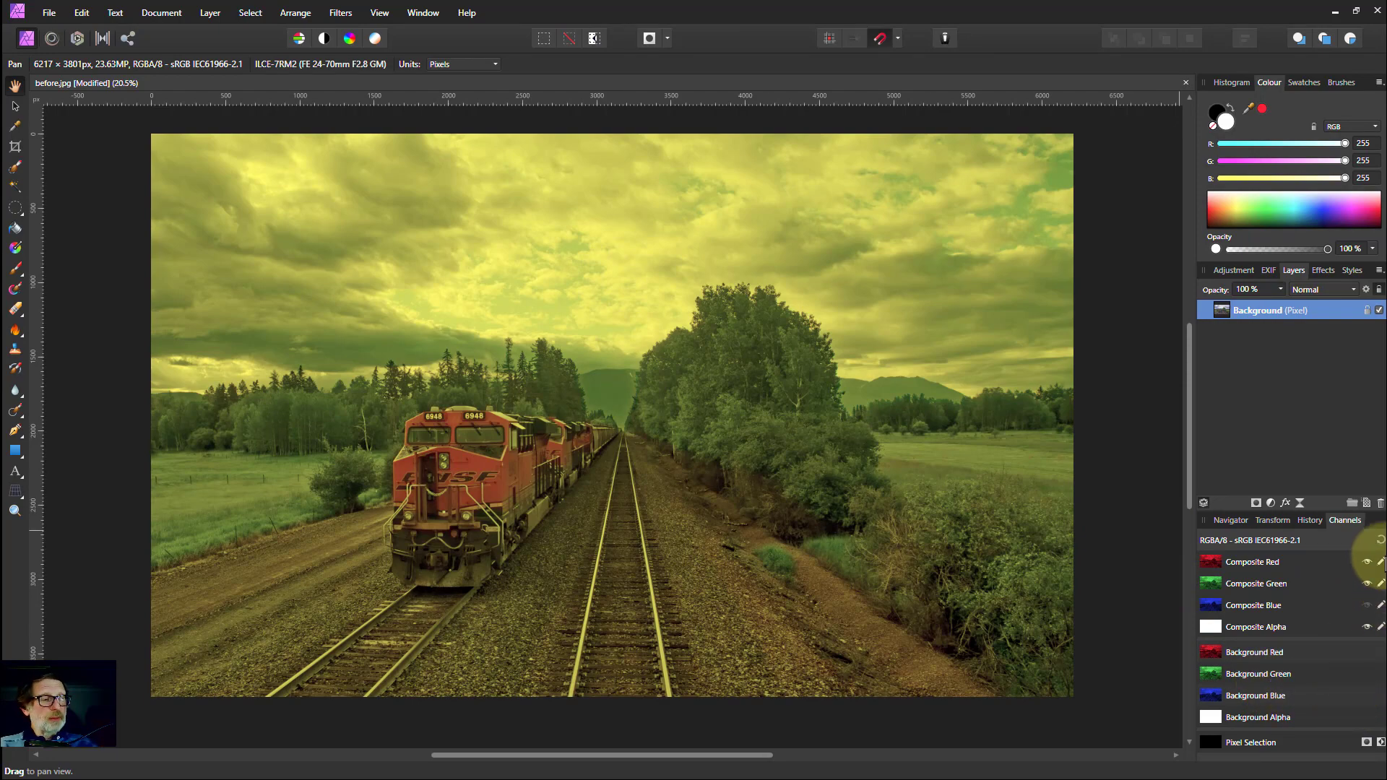
left_click(1368, 606)
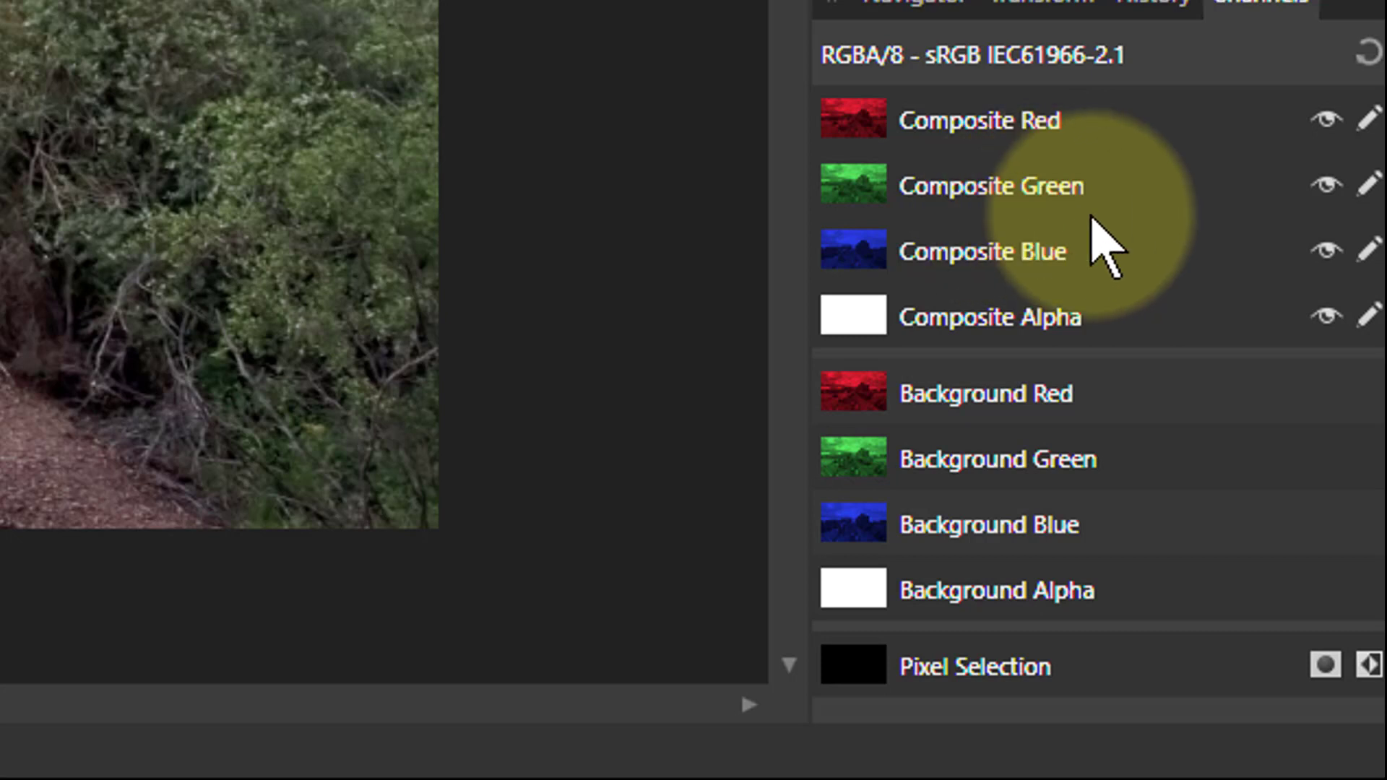
Step: Disable editing of the Composite Green, Blue and Alpha channels
left_click(1369, 185)
left_click(1369, 249)
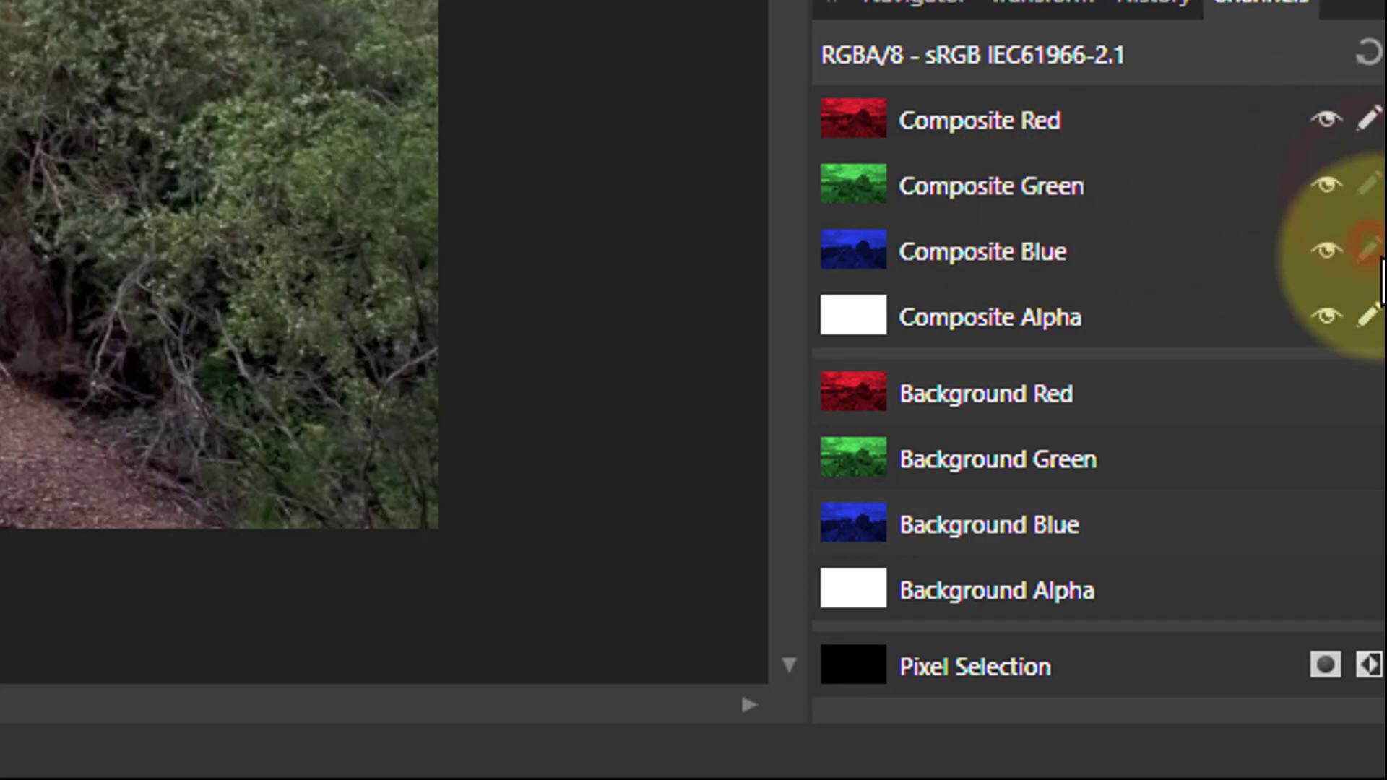
left_click(1370, 318)
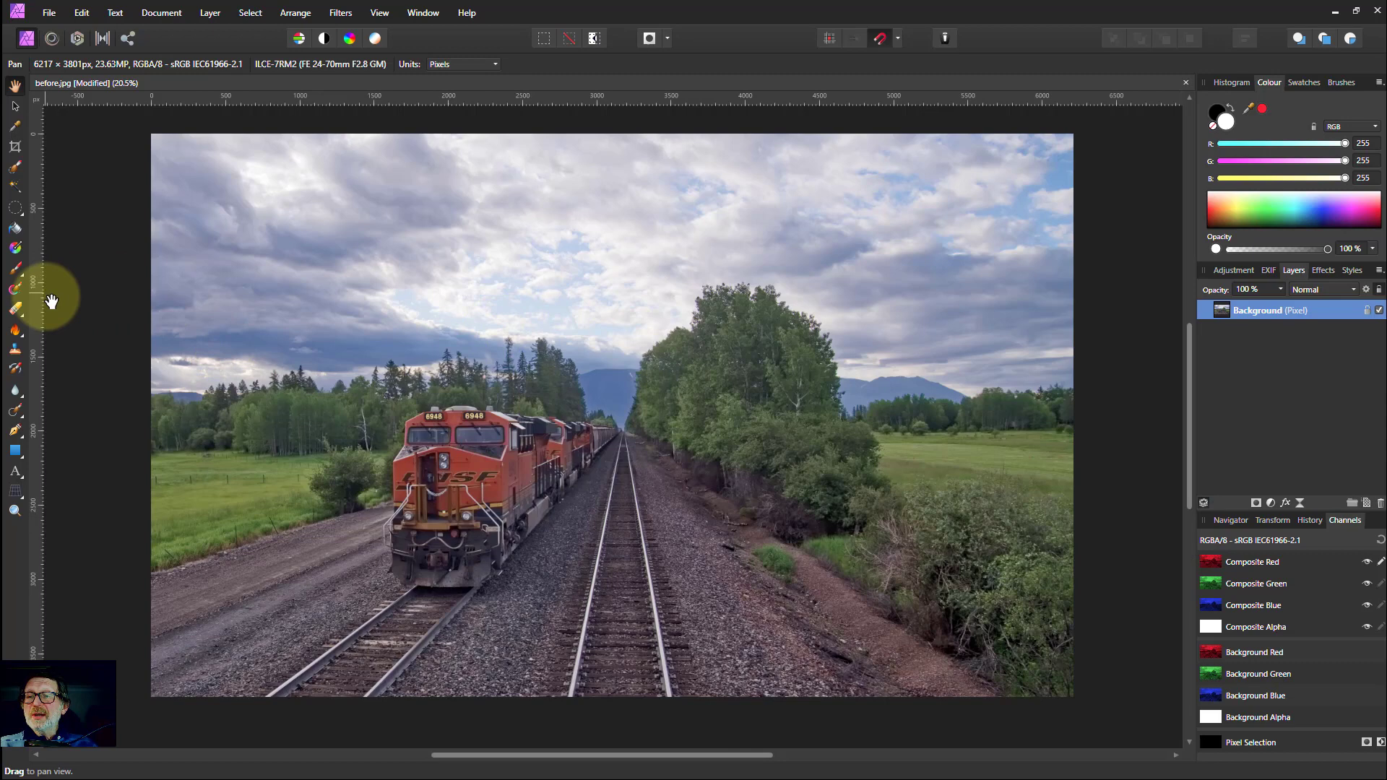
Step: Erase the red channel over the train with the Erase Brush, then make all channels editable
left_click(14, 311)
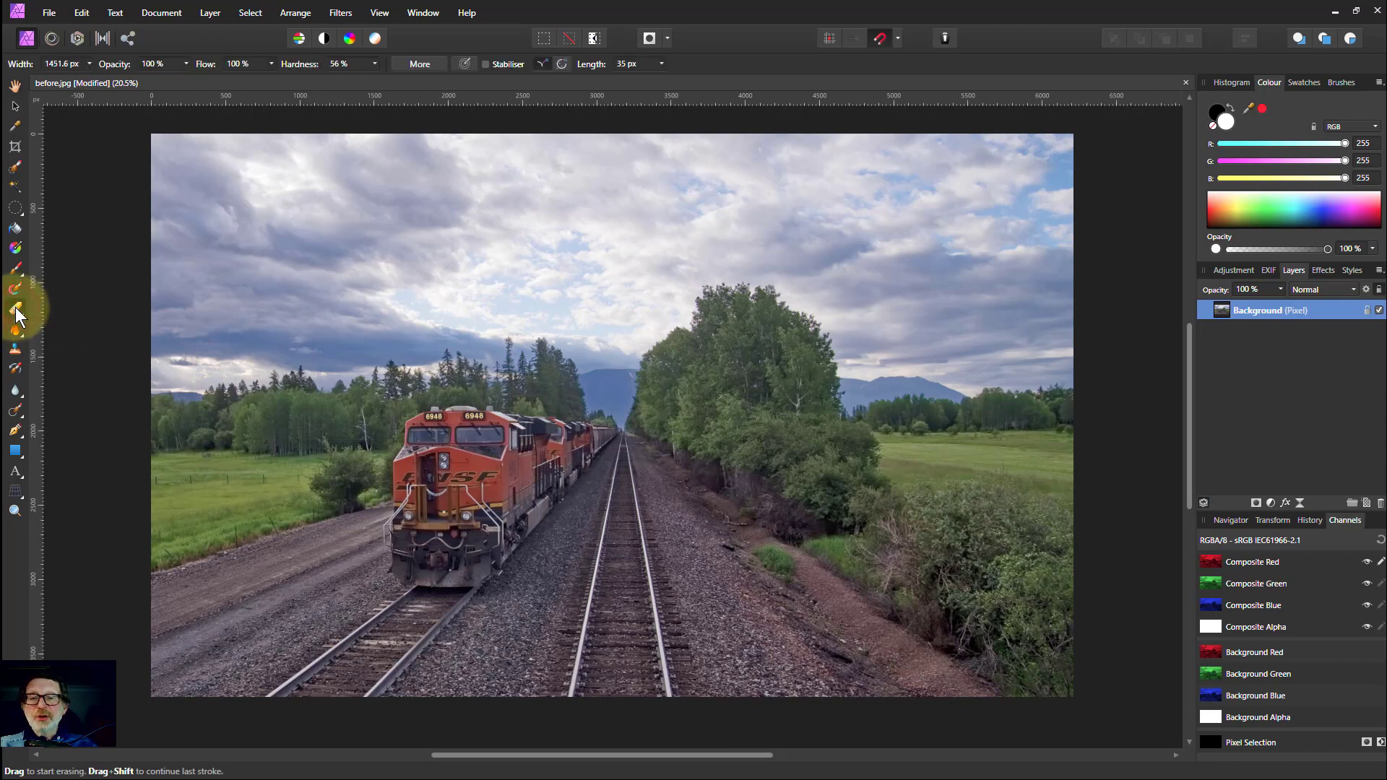
mouse_move(237, 406)
left_mouse_down()
mouse_move(318, 417)
mouse_move(440, 484)
mouse_move(462, 478)
mouse_move(385, 476)
mouse_move(745, 472)
mouse_move(737, 497)
mouse_move(596, 525)
mouse_move(500, 524)
mouse_move(480, 466)
mouse_move(454, 545)
mouse_move(515, 464)
mouse_move(471, 514)
mouse_move(580, 461)
mouse_move(625, 503)
mouse_move(452, 555)
mouse_move(534, 467)
mouse_move(466, 477)
mouse_move(810, 528)
mouse_move(629, 525)
mouse_move(739, 548)
mouse_move(575, 578)
mouse_move(378, 564)
mouse_move(517, 482)
mouse_move(681, 496)
left_mouse_up()
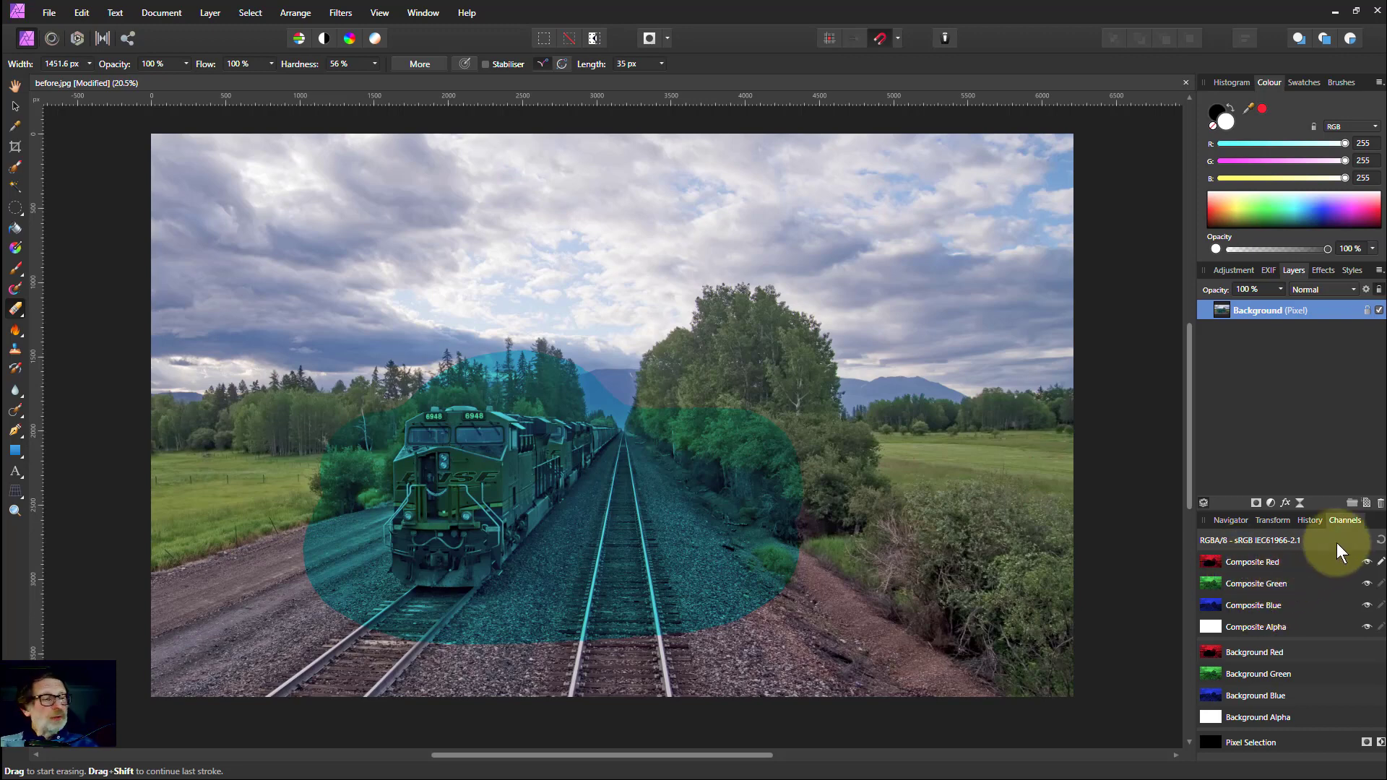
left_click(1378, 542)
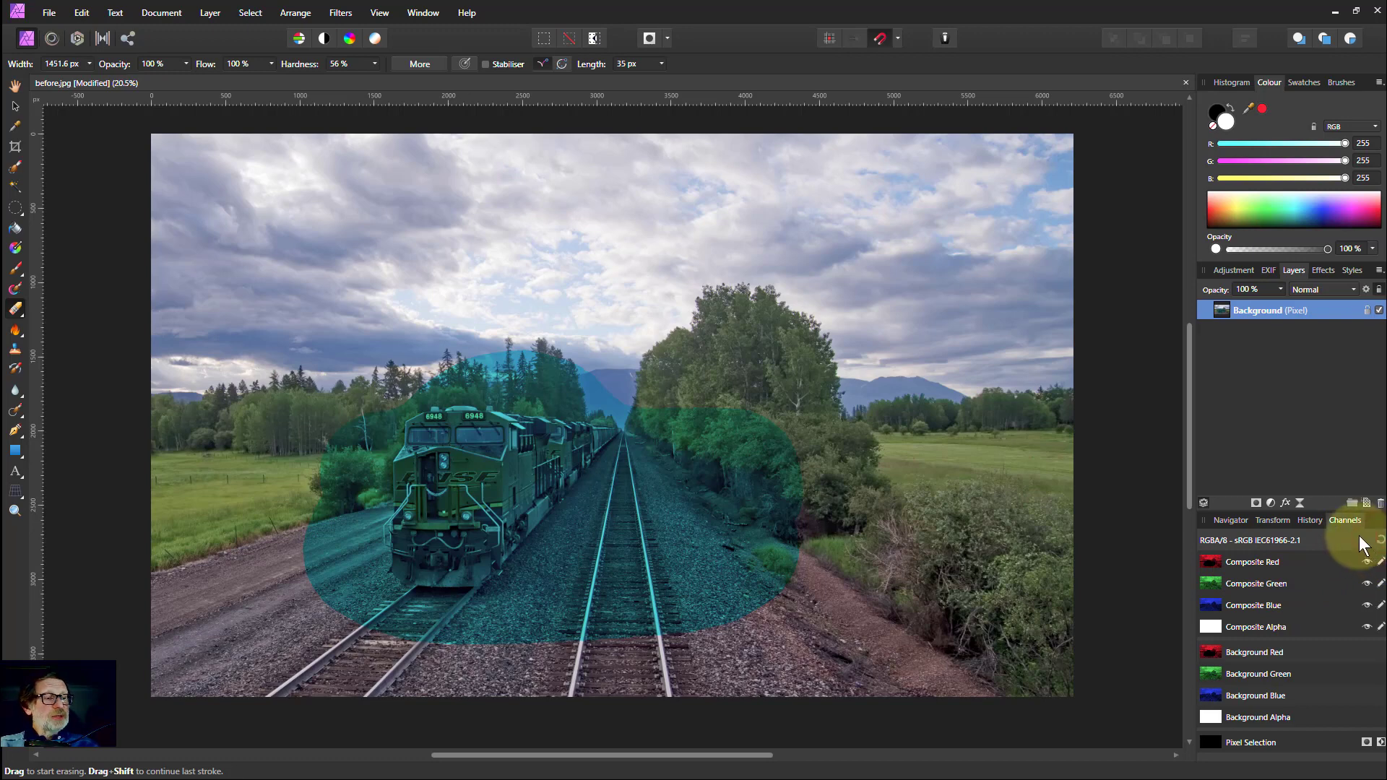
Step: Revert the History to before the erasing, restoring the photo's original colours
left_click(1309, 521)
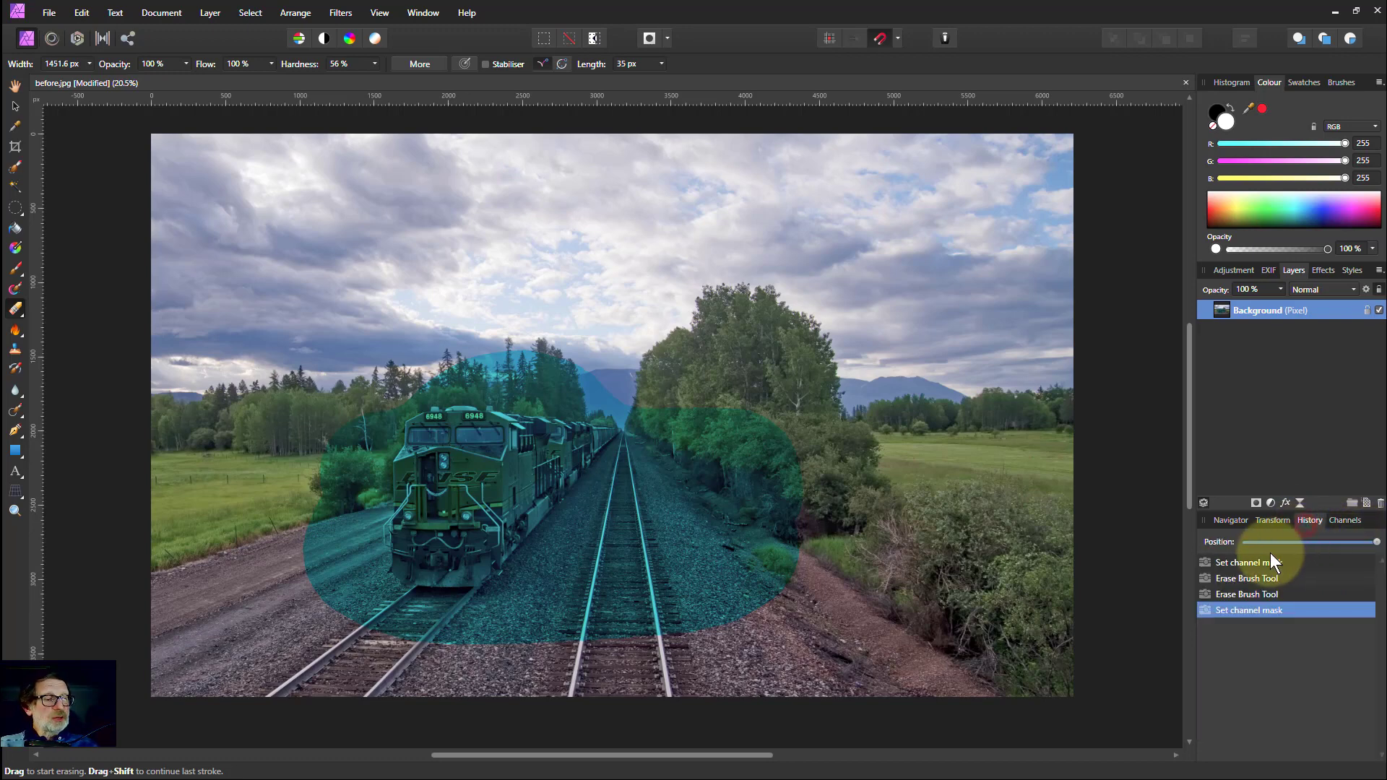
left_click(1247, 543)
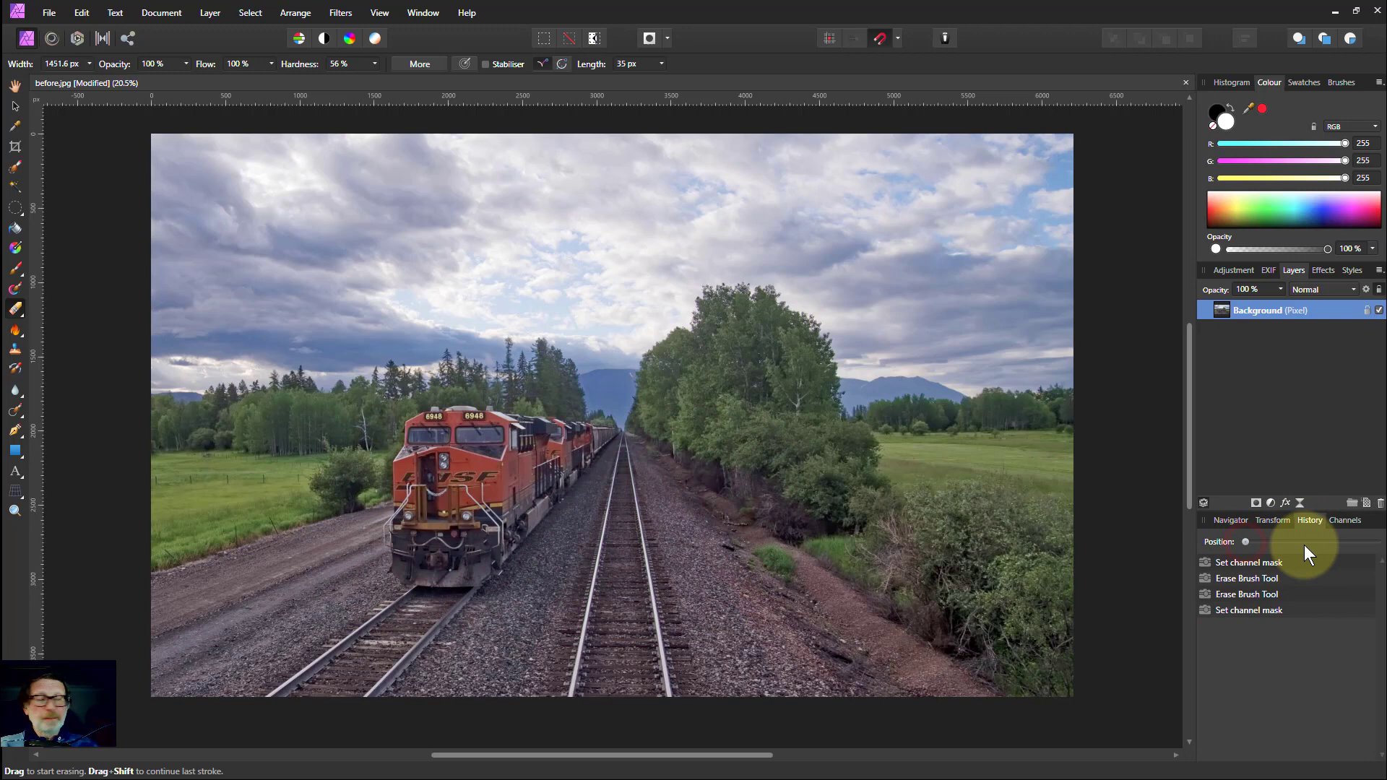
left_click(1347, 521)
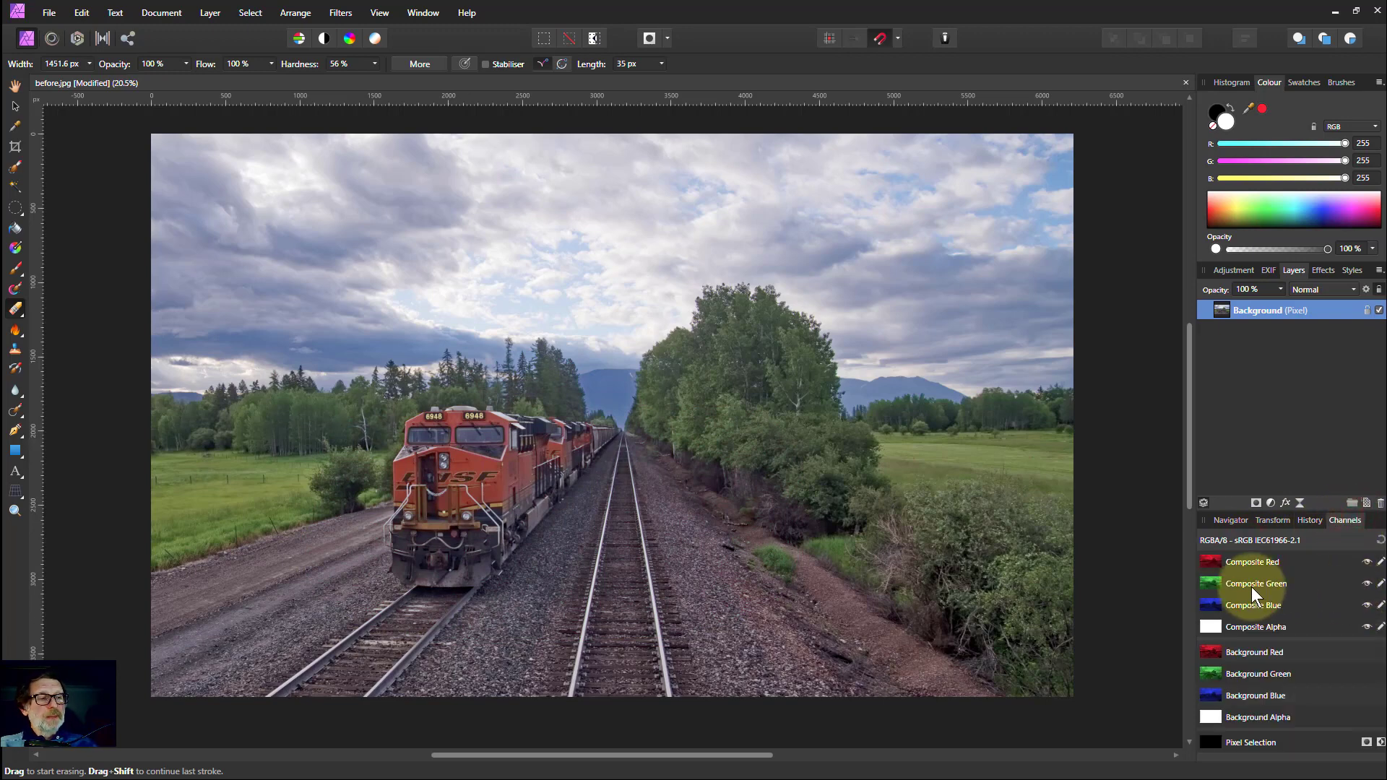
Step: Erase and undo a test patch beside the tracks, then sample the locomotive's colour
left_click(683, 509)
key("ctrl+z")
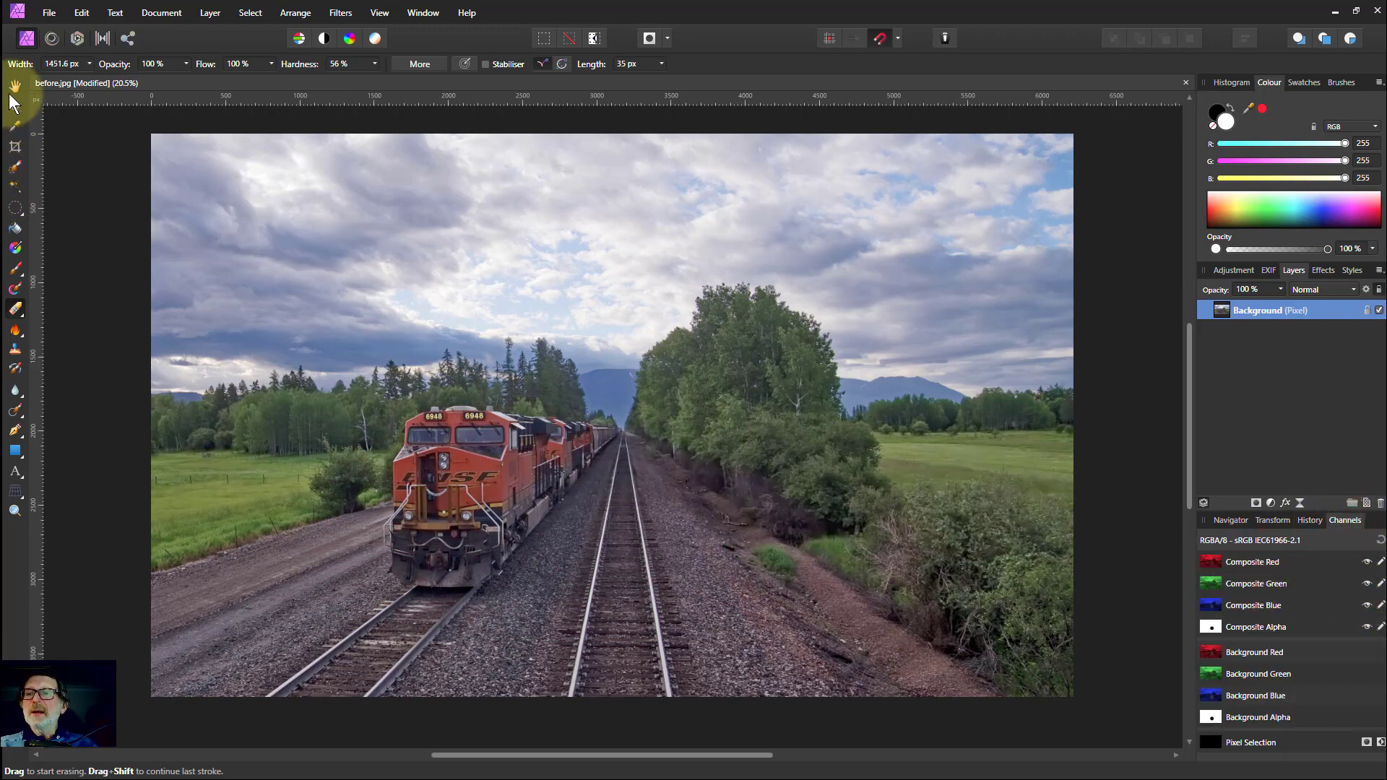
left_click(15, 87)
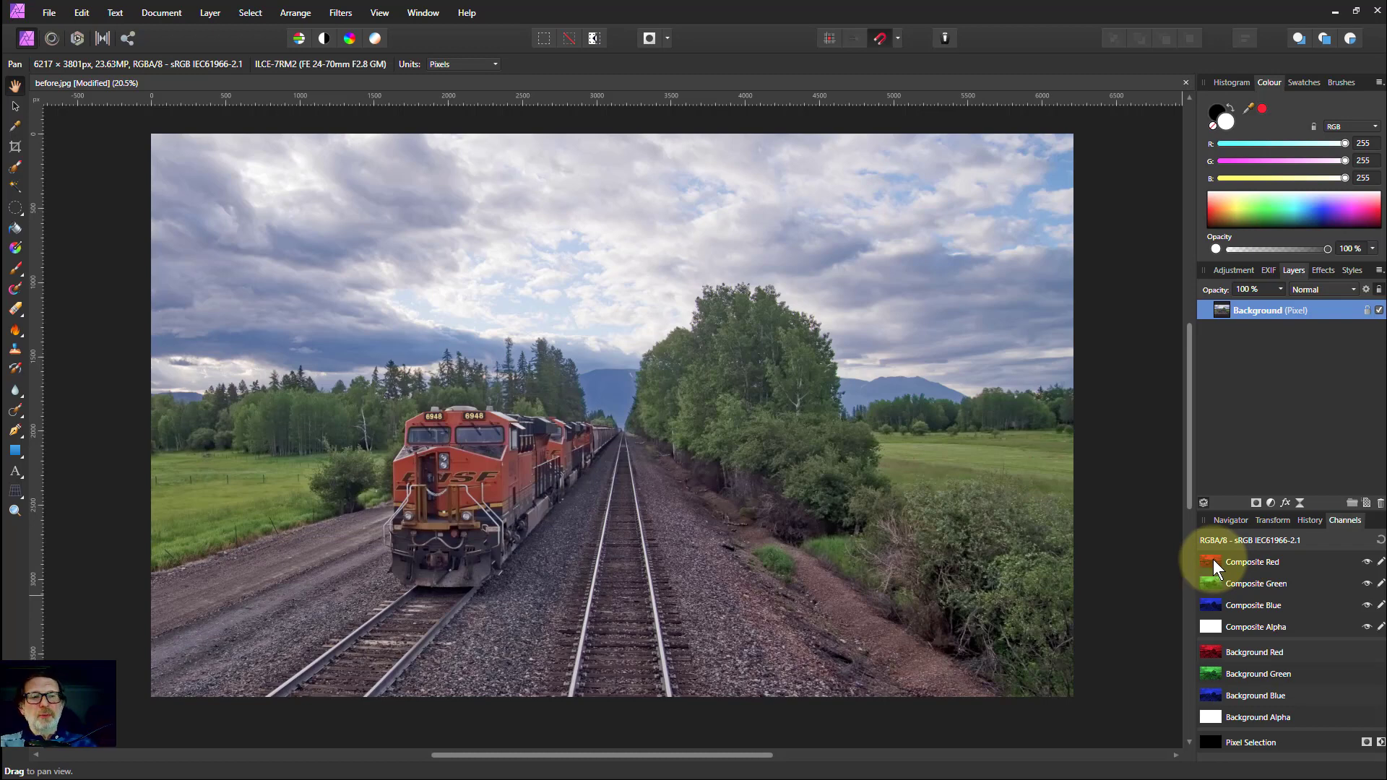
left_click_drag(1248, 109, 487, 461)
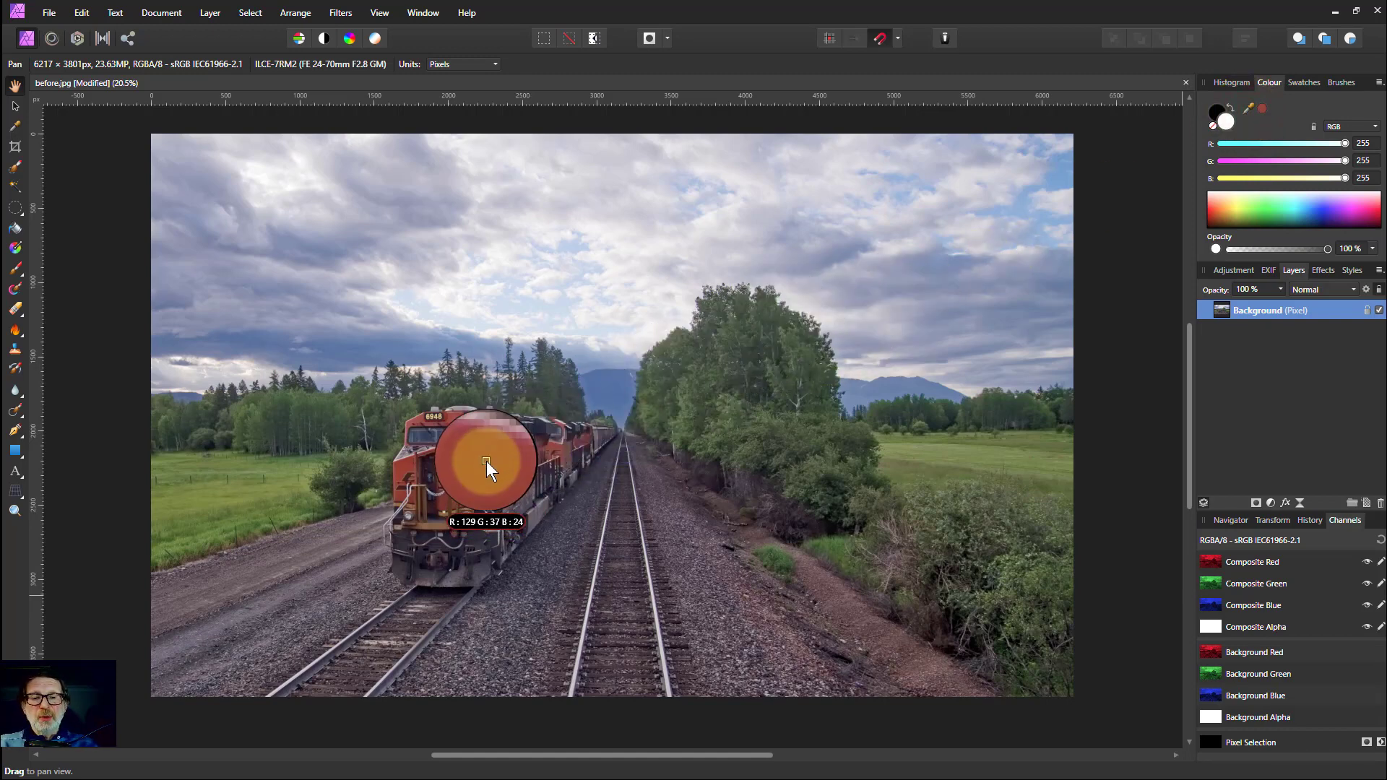
left_click_drag(487, 461, 487, 461)
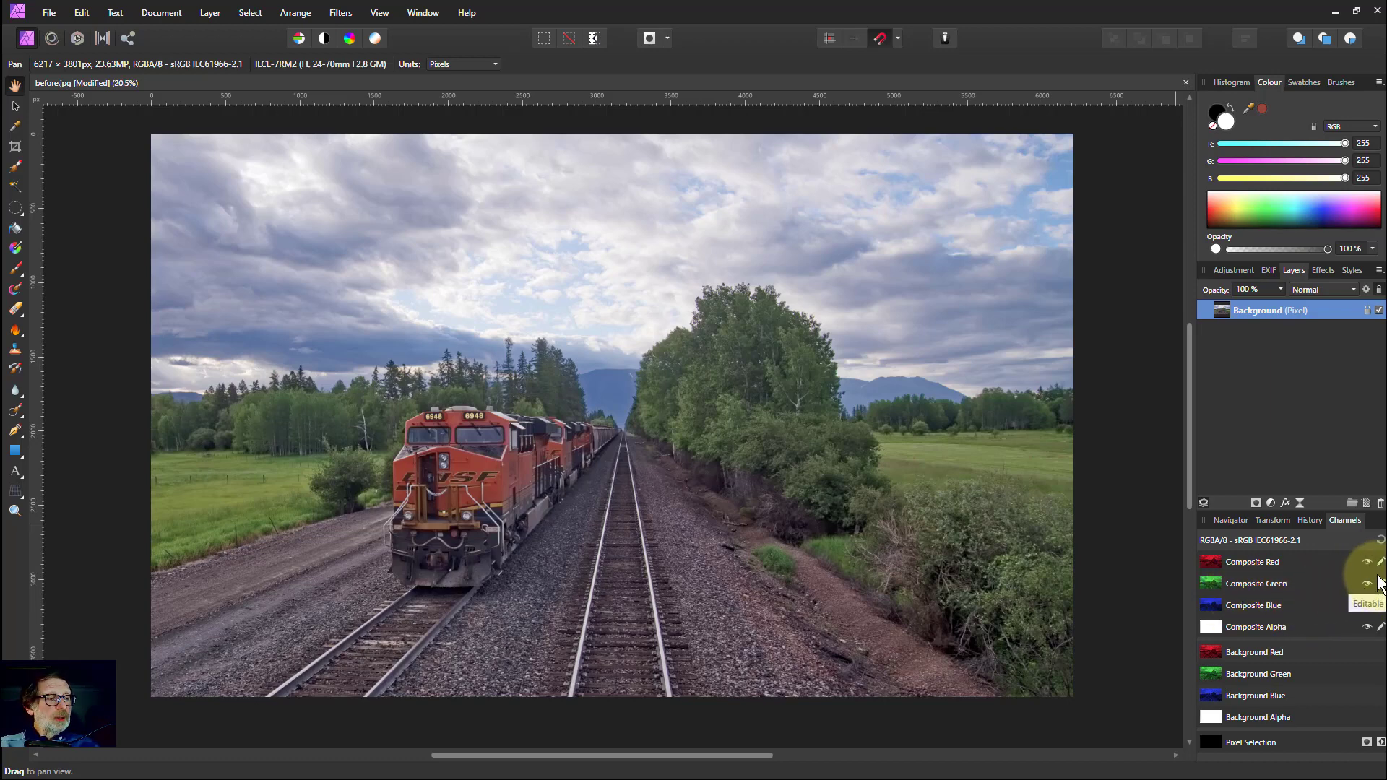
Step: Solo the Composite Green channel and apply an 11 px Gaussian Blur to it
left_click(1213, 584, "alt")
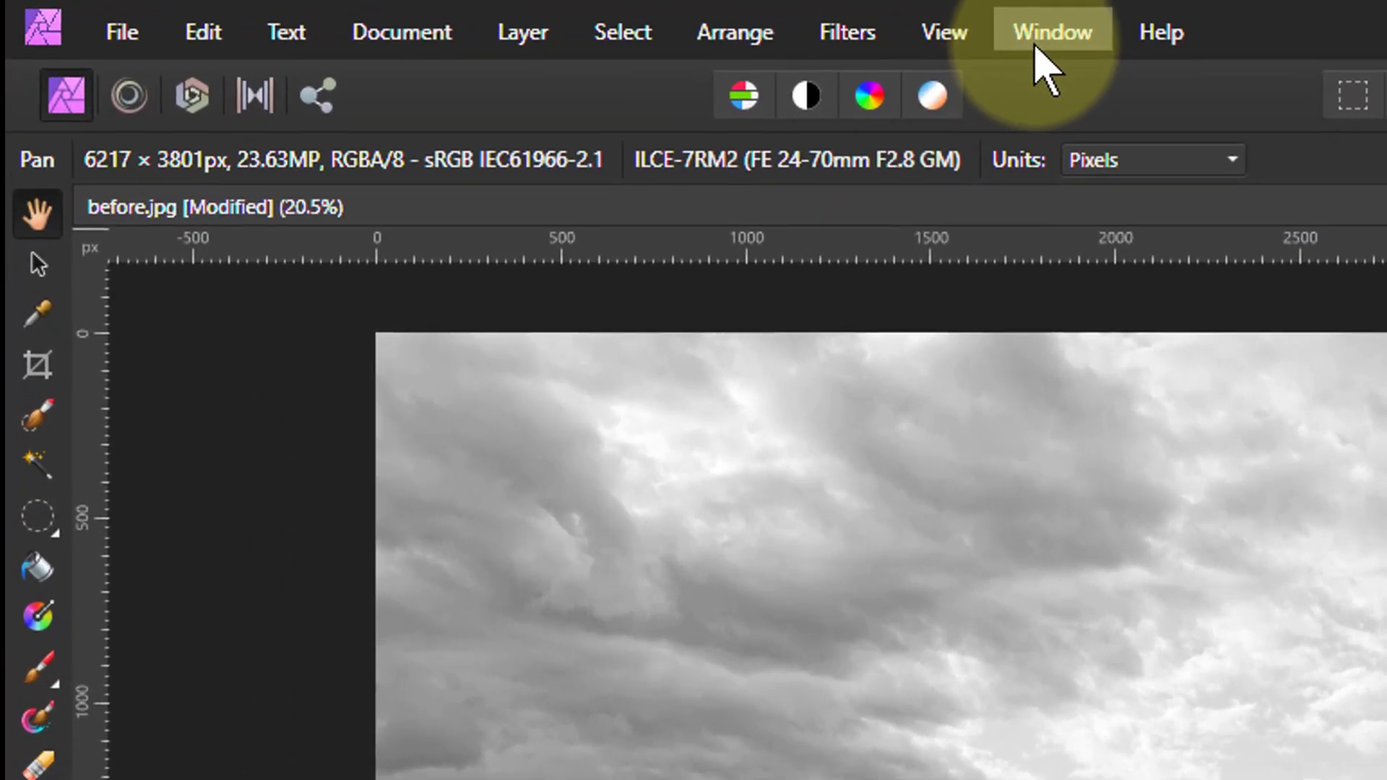
left_click(563, 24)
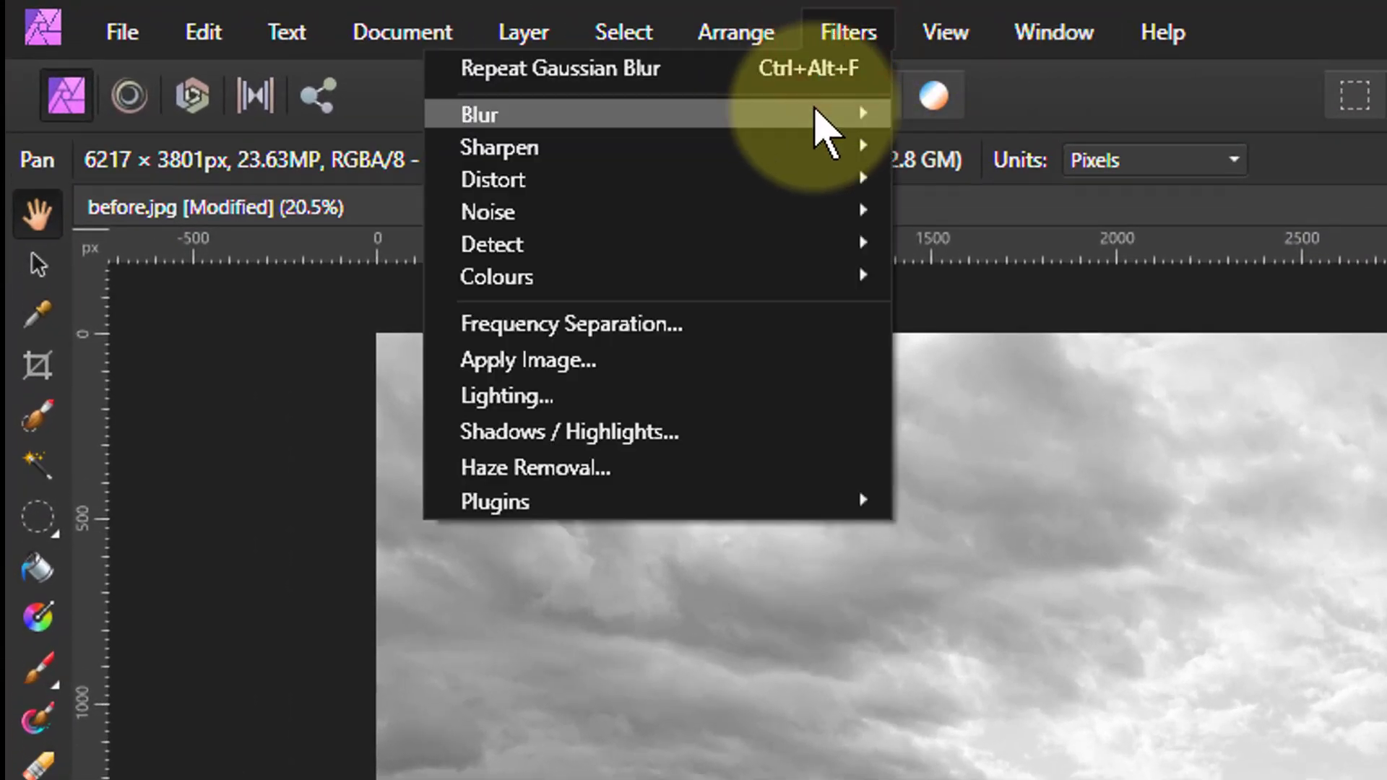
mouse_move(816, 114)
left_click(243, 154)
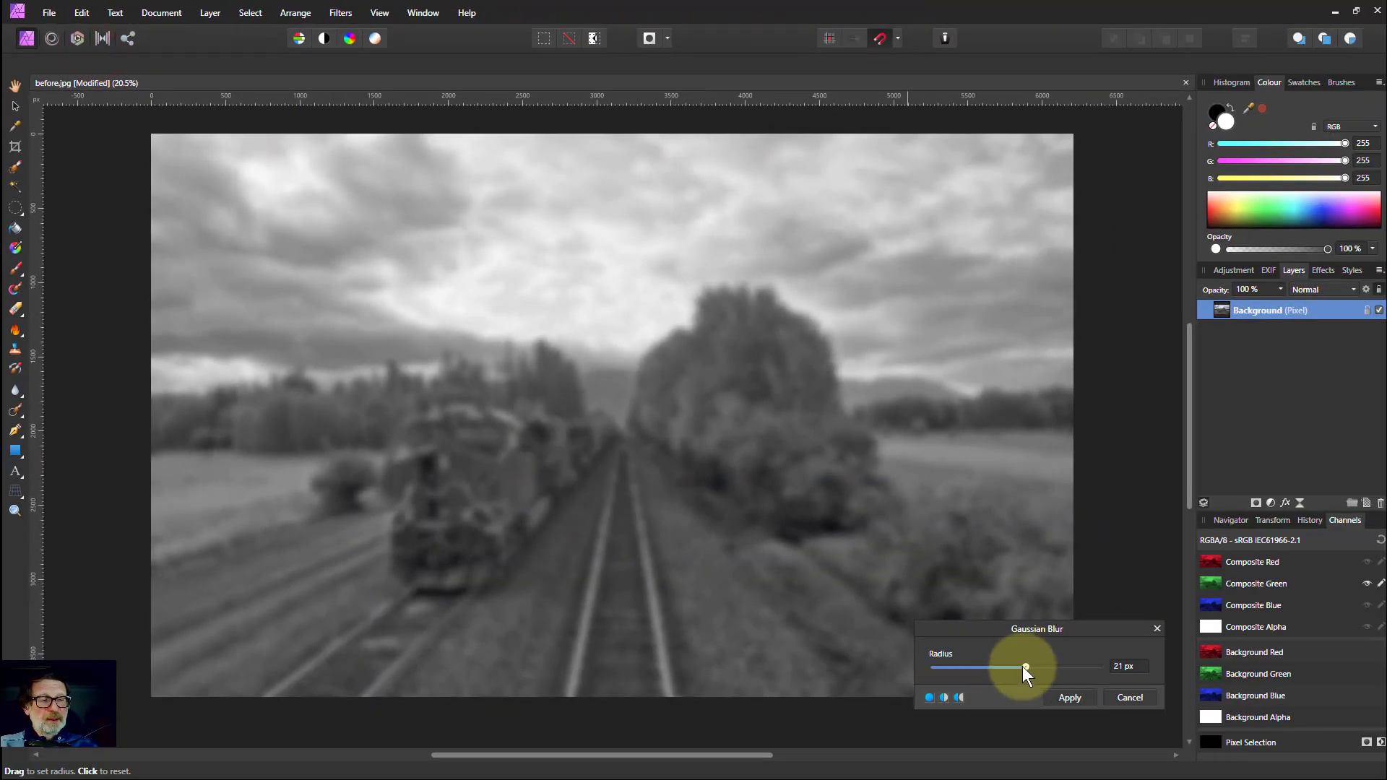
mouse_move(1023, 668)
left_mouse_down()
mouse_move(971, 667)
mouse_move(1022, 666)
mouse_move(1007, 670)
left_mouse_up()
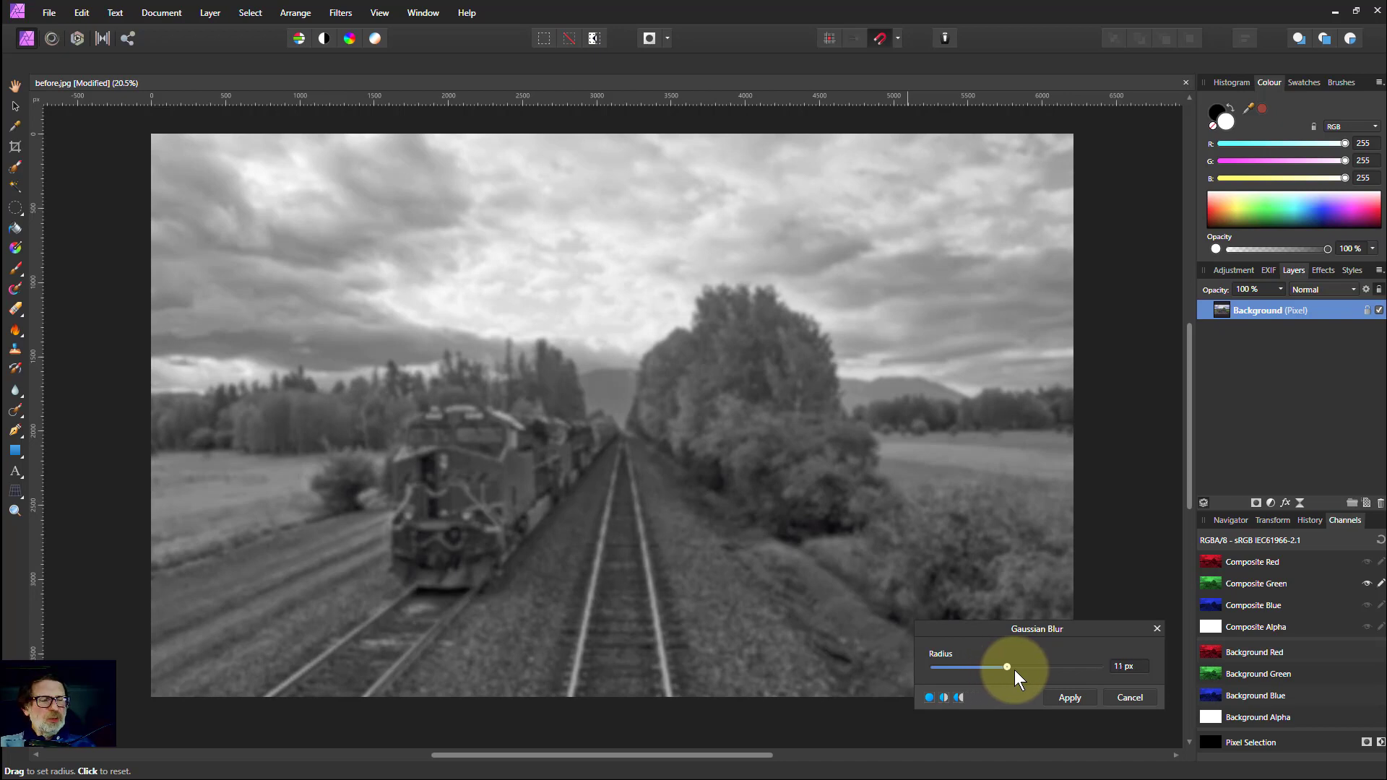
left_click(1069, 697)
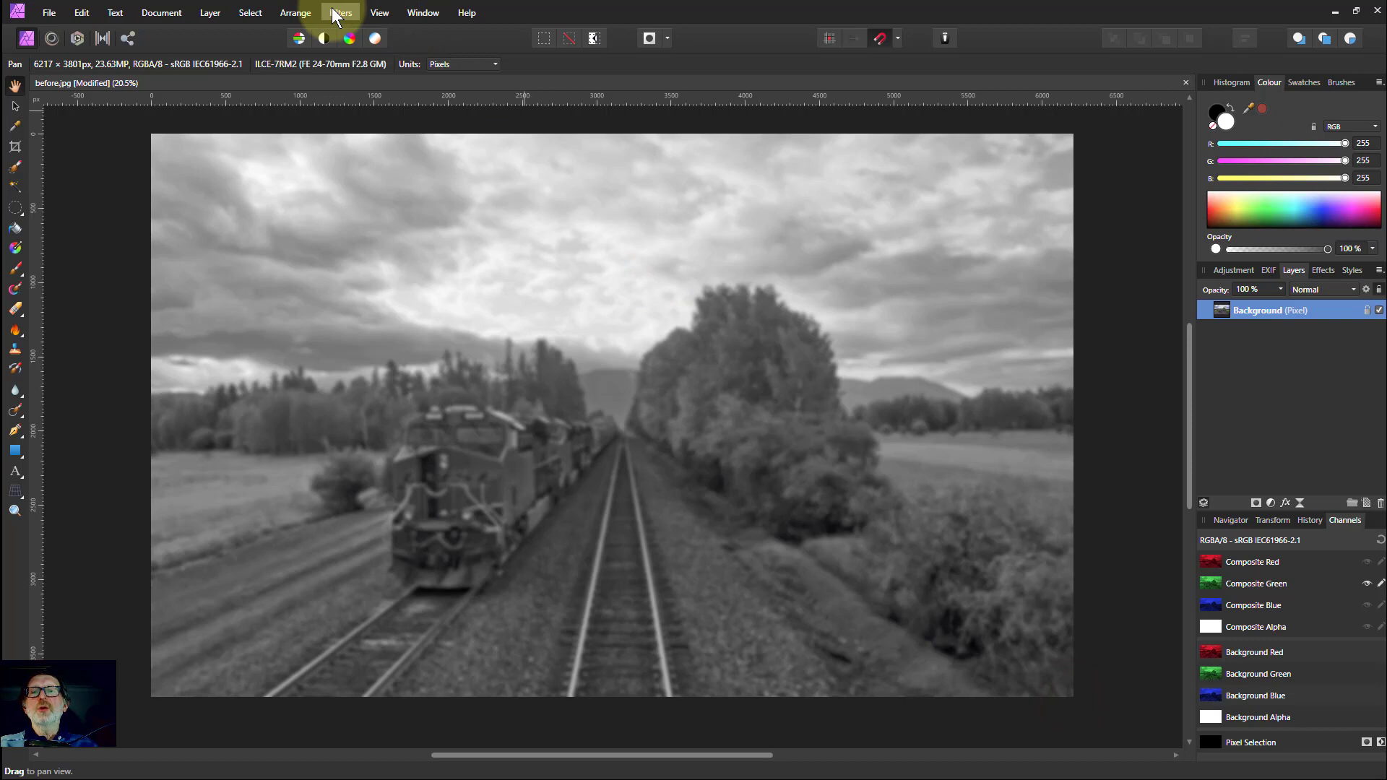
left_click(1300, 504)
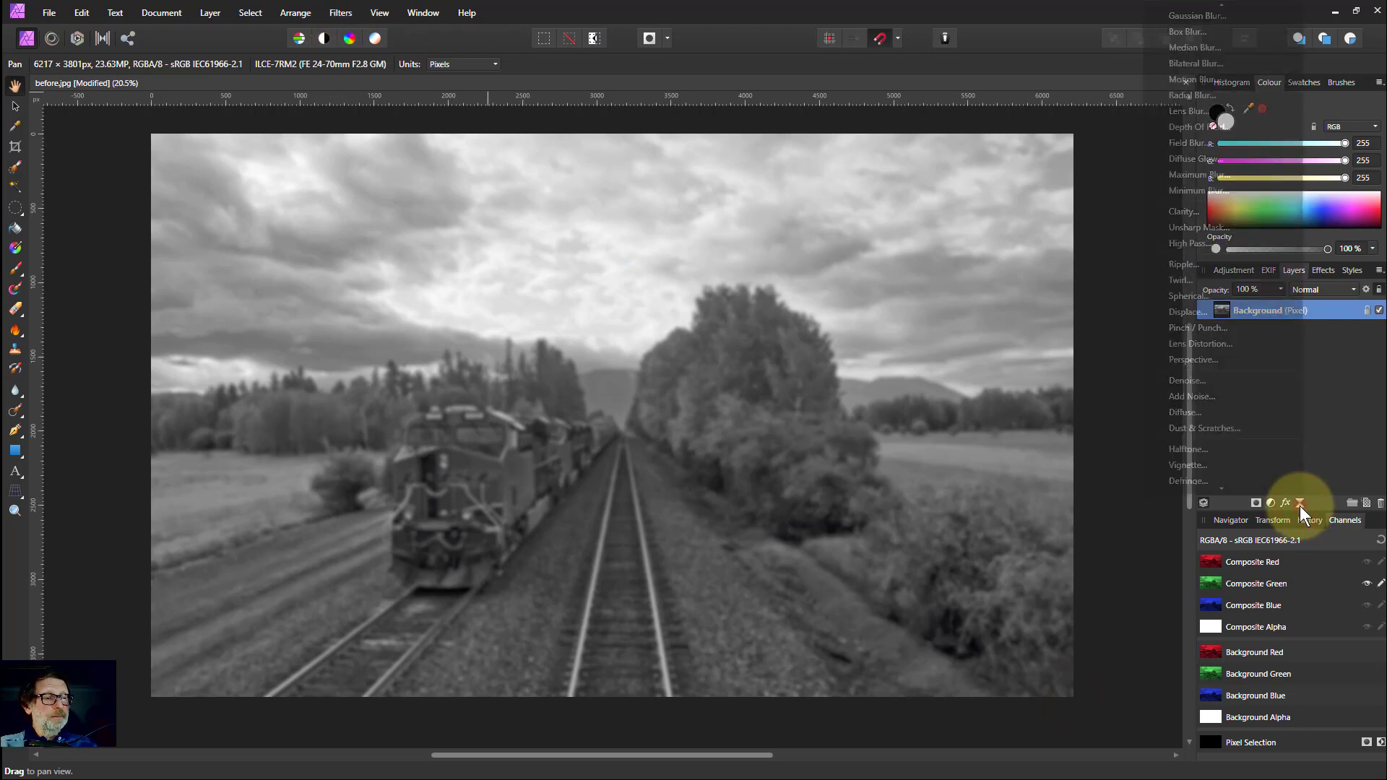
left_click(1138, 506)
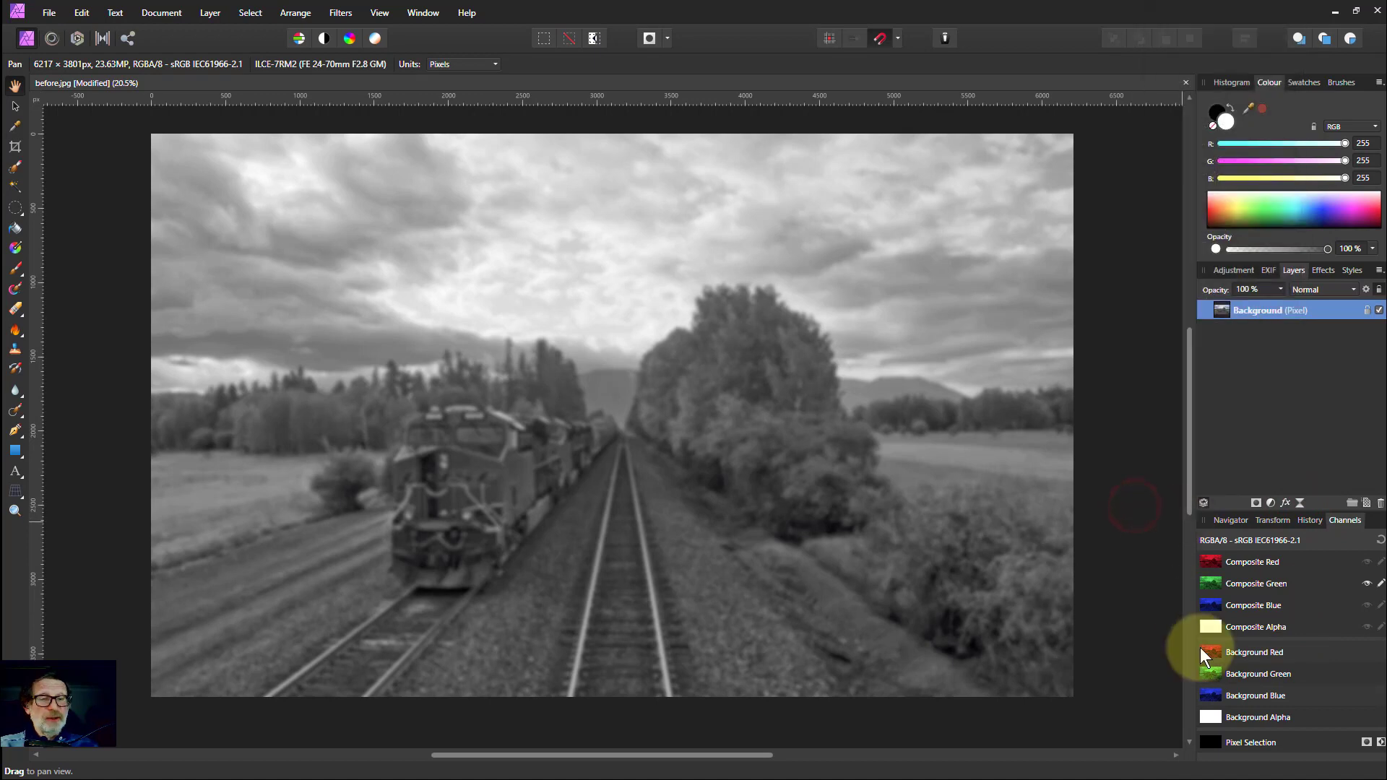
Step: Reset the Channels panel to show the full-colour photo with its blurred green channel
left_click(1377, 540)
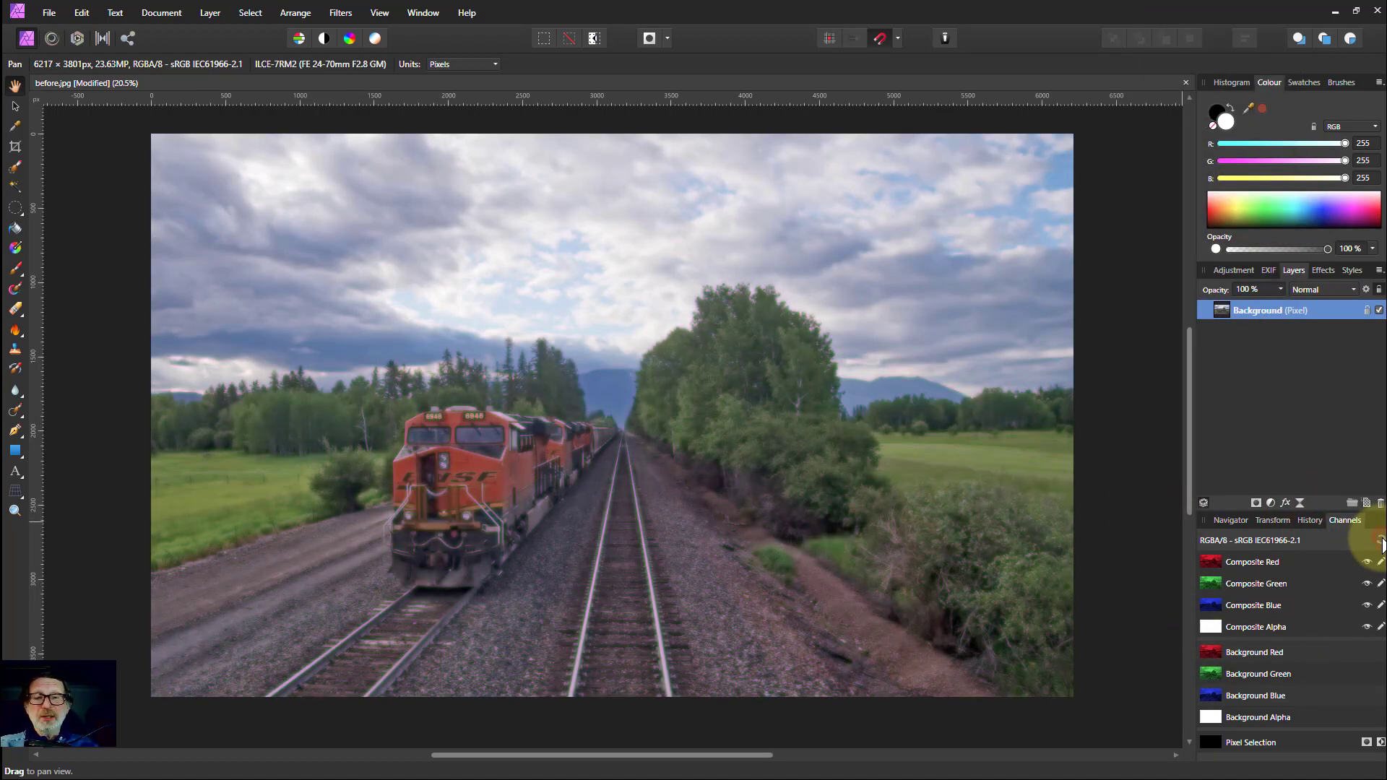